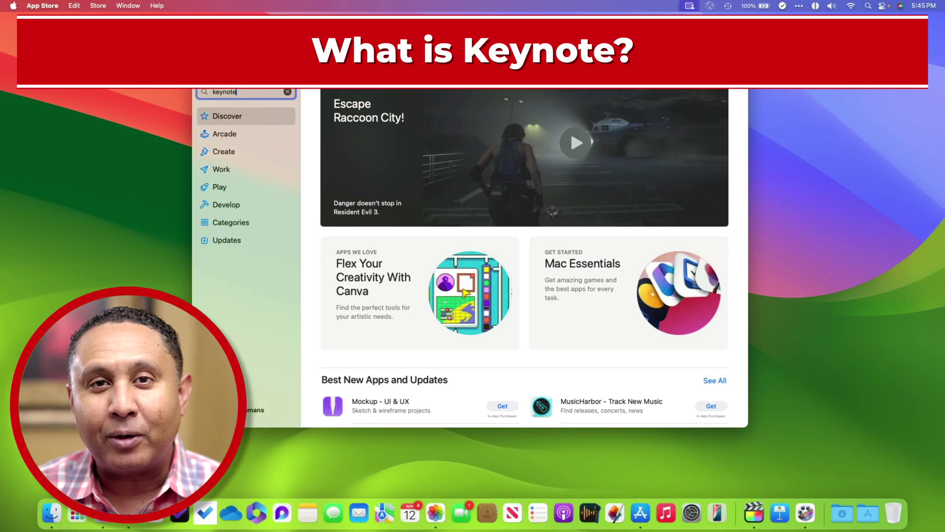
# Search the App Store for 'keynote' and scroll through the Keynote preview screenshots
pyautogui.press('Return')
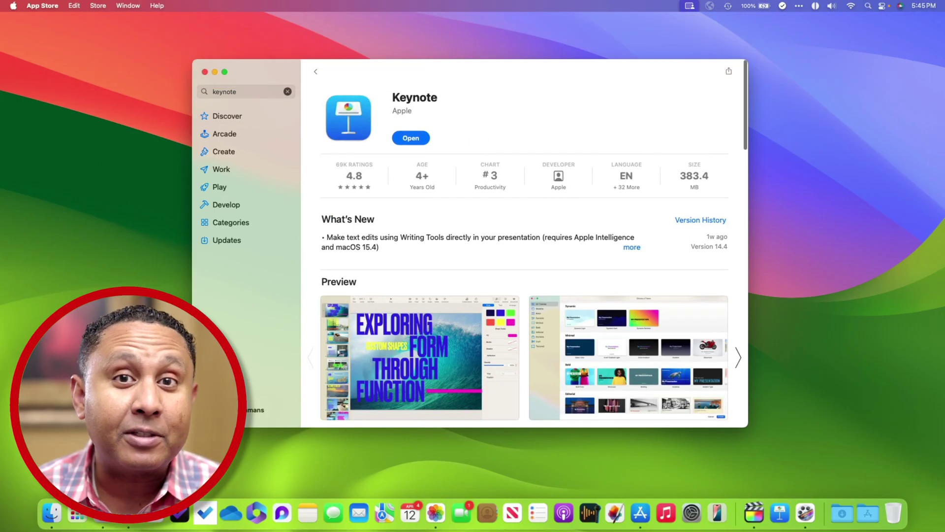
pyautogui.hscroll(5, 524, 358)
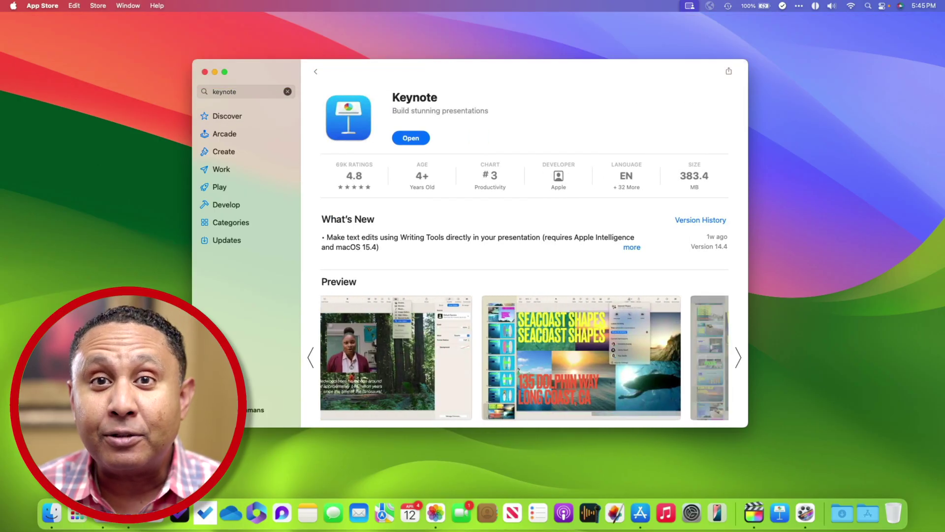
pyautogui.hscroll(5, 524, 358)
pyautogui.hscroll(5, 524, 358)
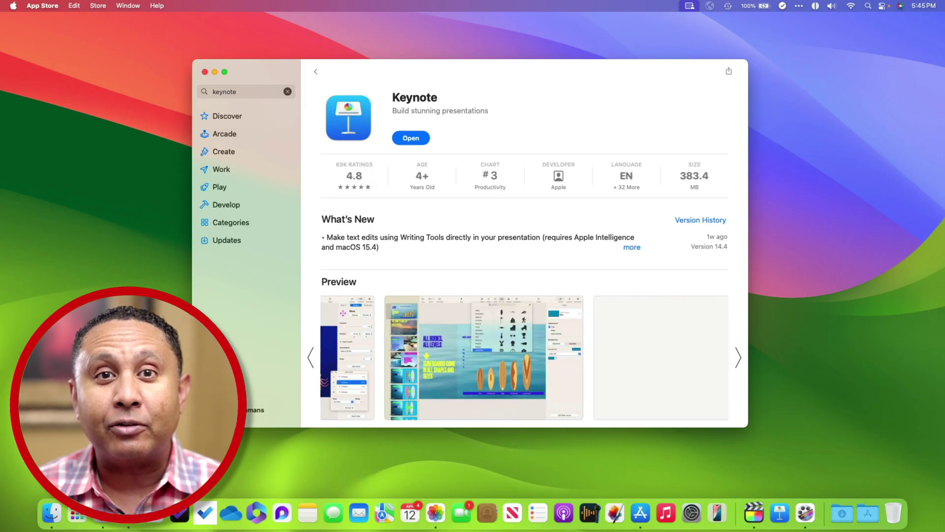
pyautogui.hscroll(5, 525, 358)
pyautogui.hscroll(5, 525, 358)
pyautogui.hscroll(5, 525, 358)
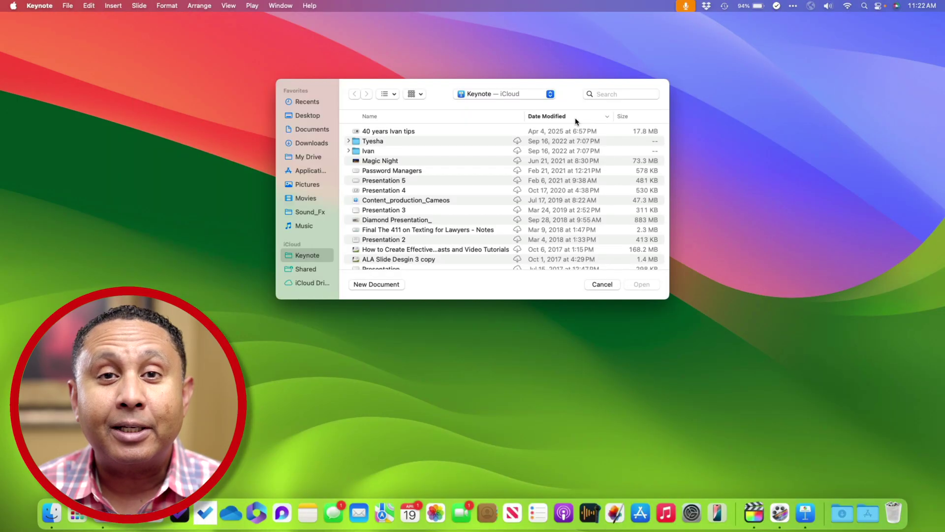
# Create a new Wide (16:9) presentation with the Basic Black theme
pyautogui.click(395, 285)
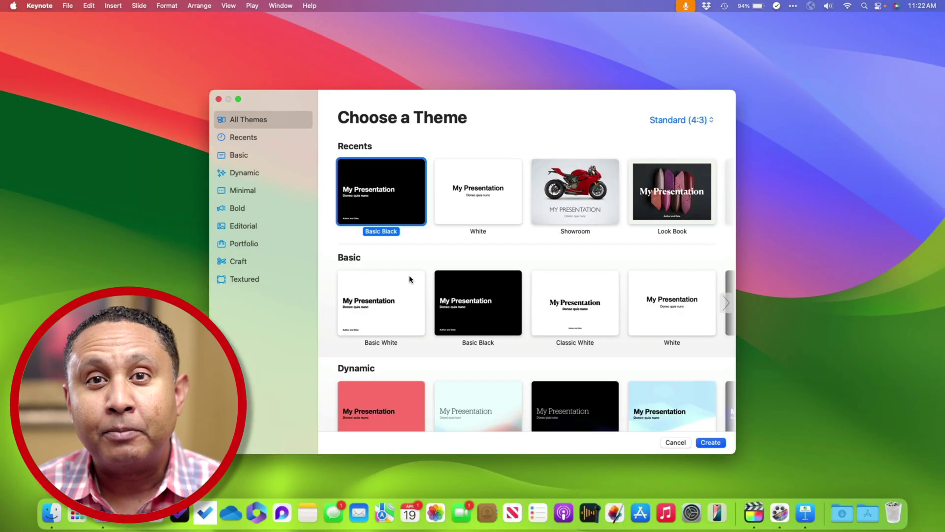
pyautogui.click(682, 123)
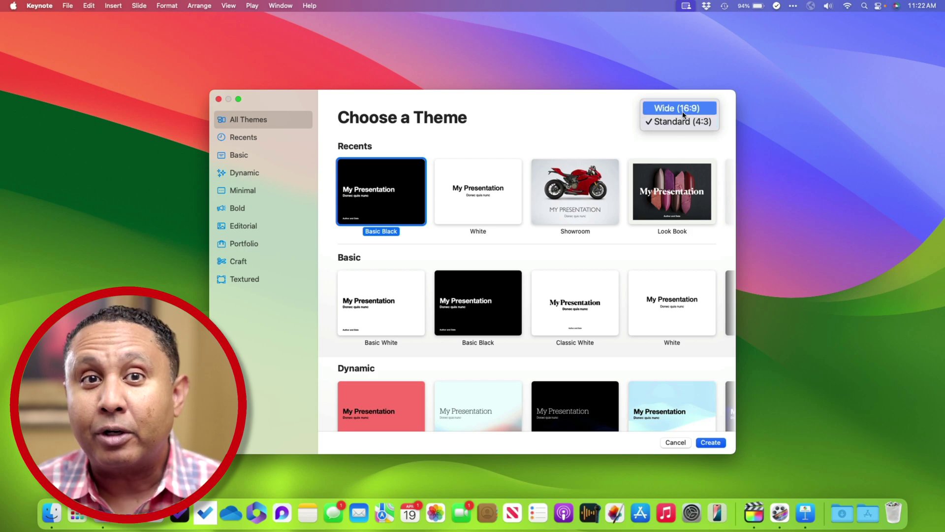
pyautogui.click(682, 113)
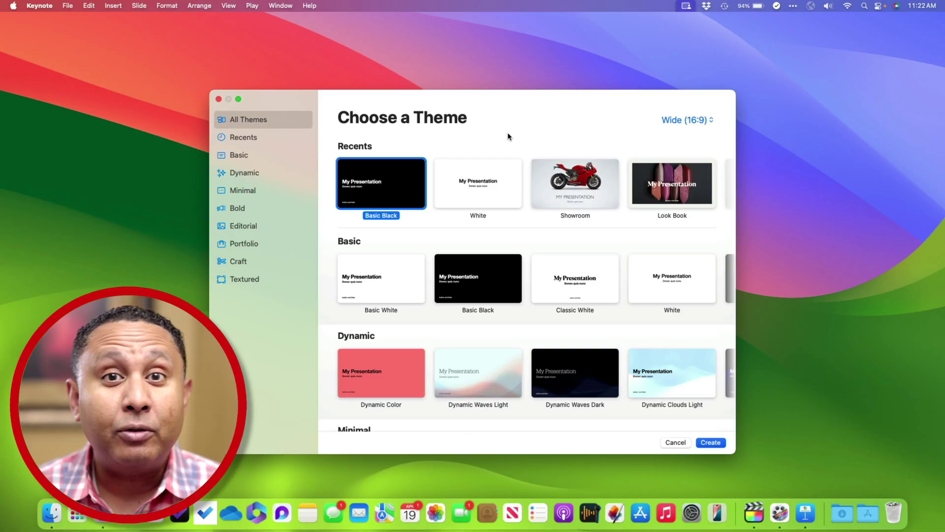
pyautogui.doubleClick(389, 186)
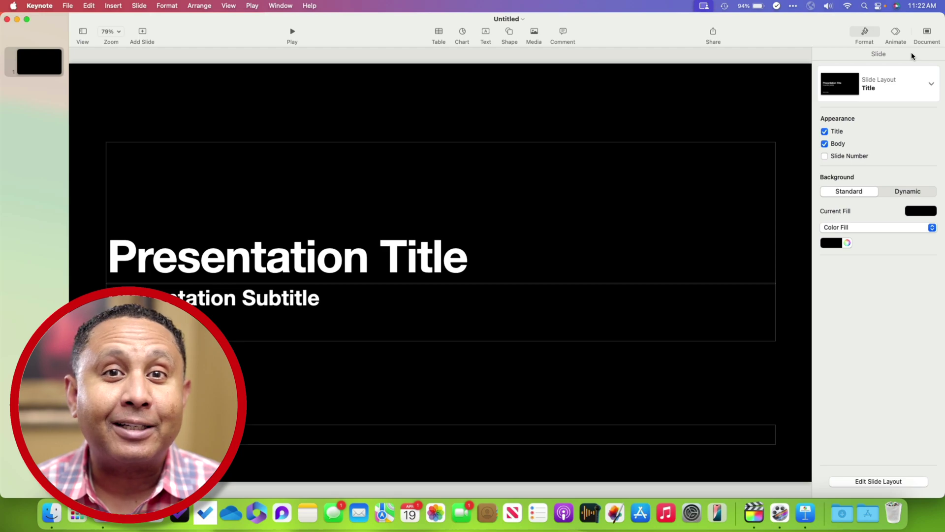
# Change the document theme to the Standard (4:3) slide size
pyautogui.click(928, 33)
pyautogui.click(892, 126)
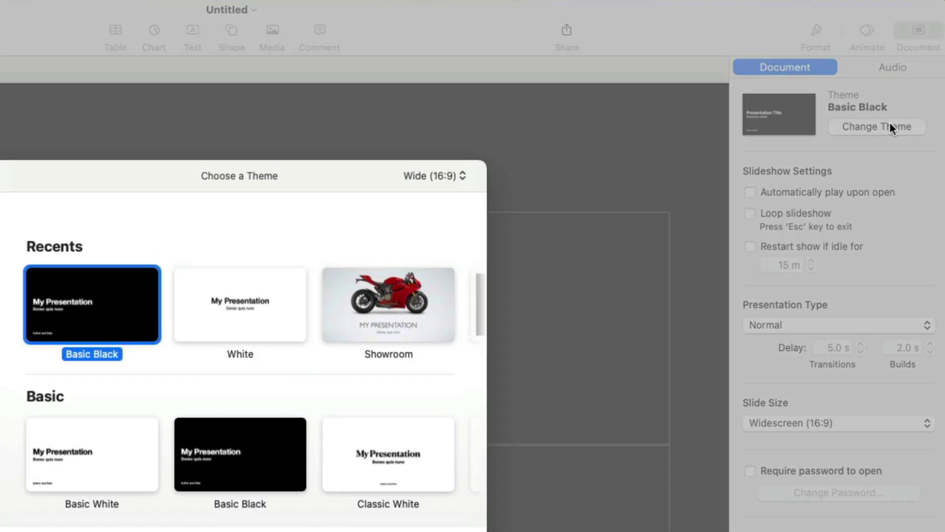
pyautogui.click(463, 177)
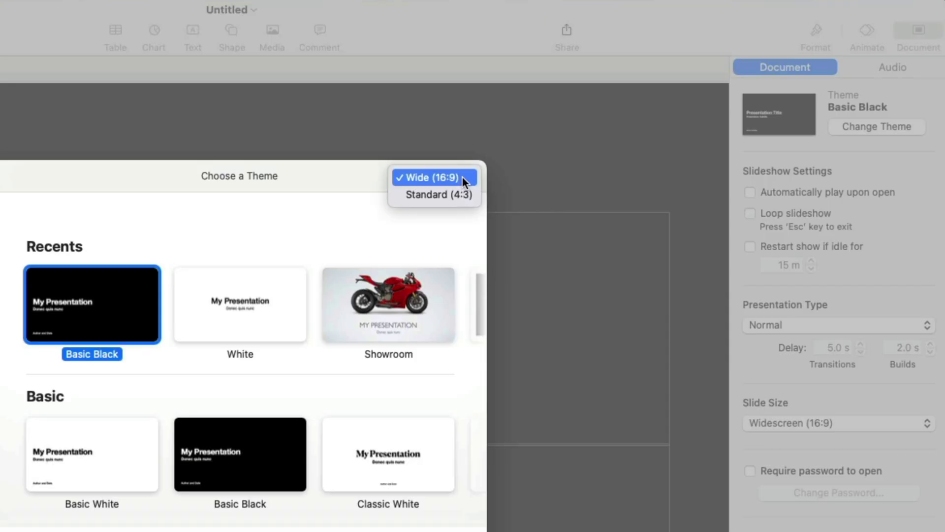
pyautogui.click(456, 194)
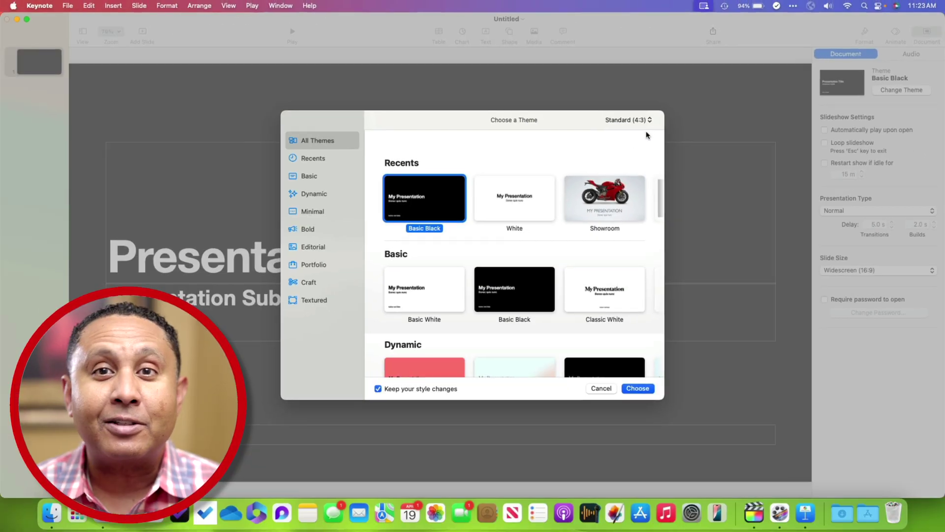
pyautogui.click(527, 227)
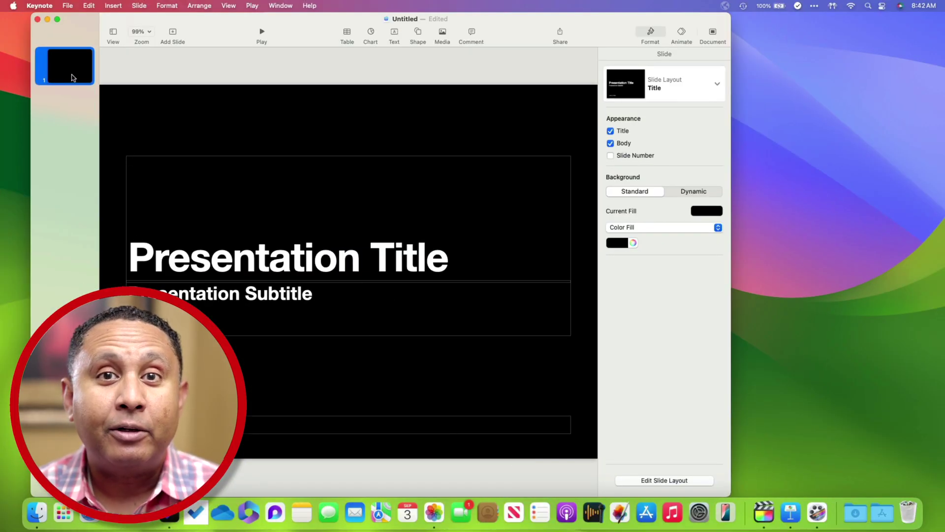
# Add a second slide and insert the taco photo from Media > Photos or Videos
pyautogui.press('super+shift+n')
pyautogui.click(441, 33)
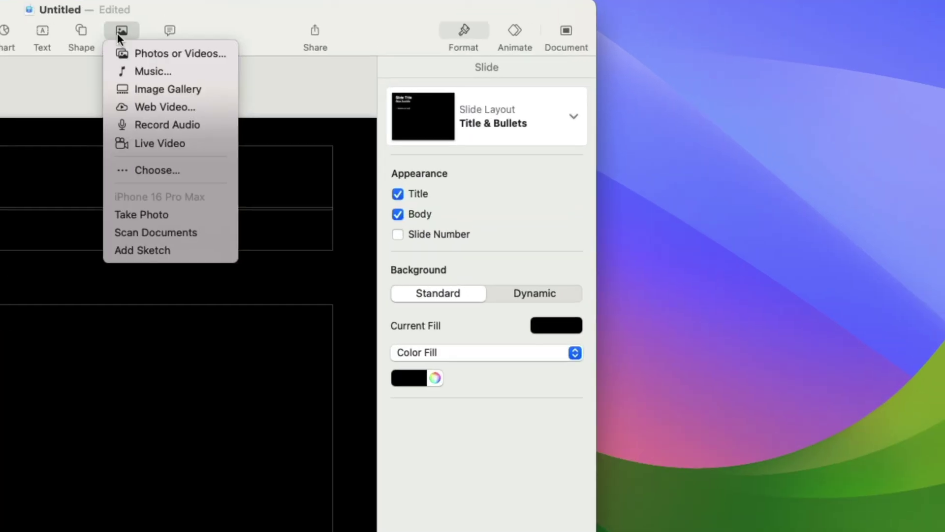
pyautogui.click(118, 53)
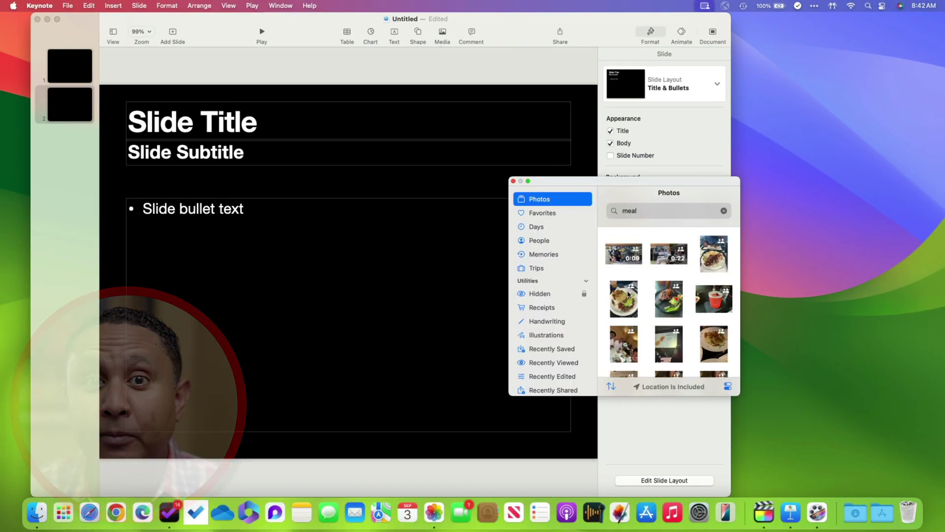
pyautogui.click(629, 294)
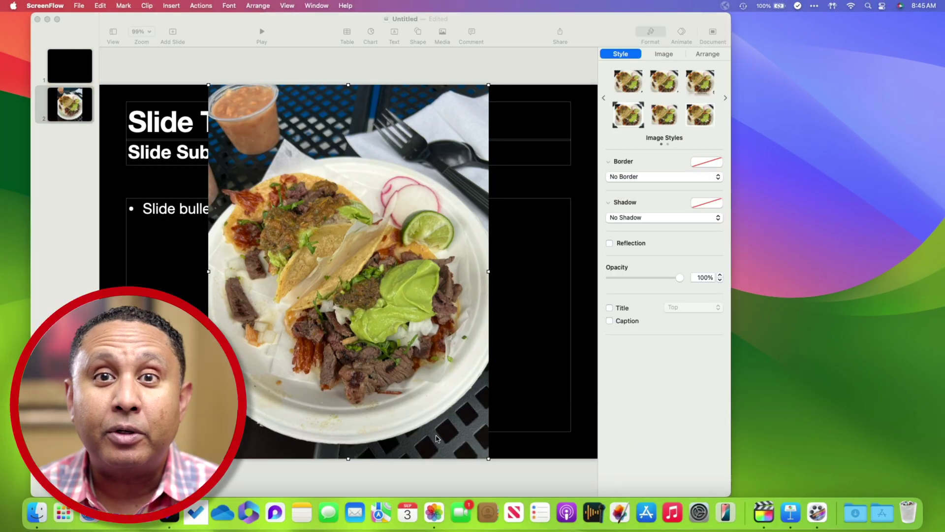
# Drag the selected food photos from Photos into the slide navigator as new slides
pyautogui.click(434, 508)
pyautogui.moveTo(655, 231); pyautogui.dragTo(72, 135)
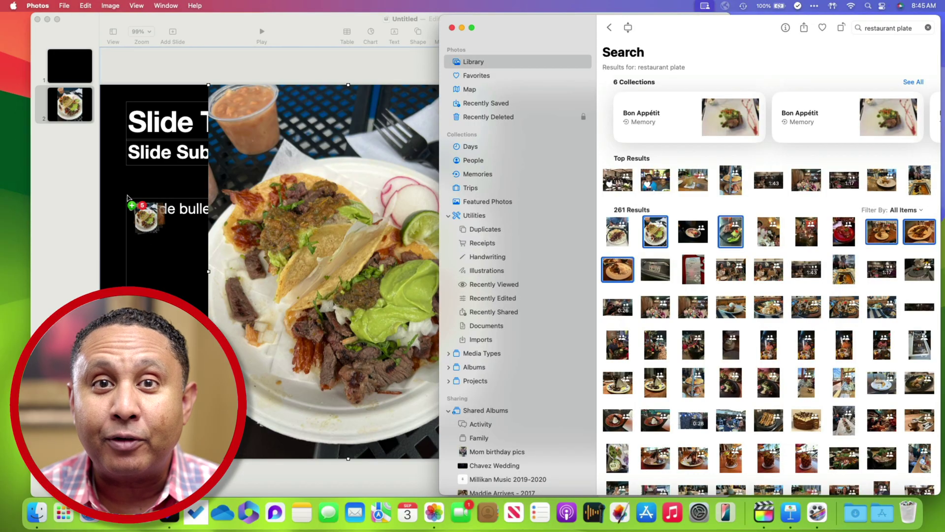
pyautogui.moveTo(72, 135); pyautogui.dragTo(38, 139)
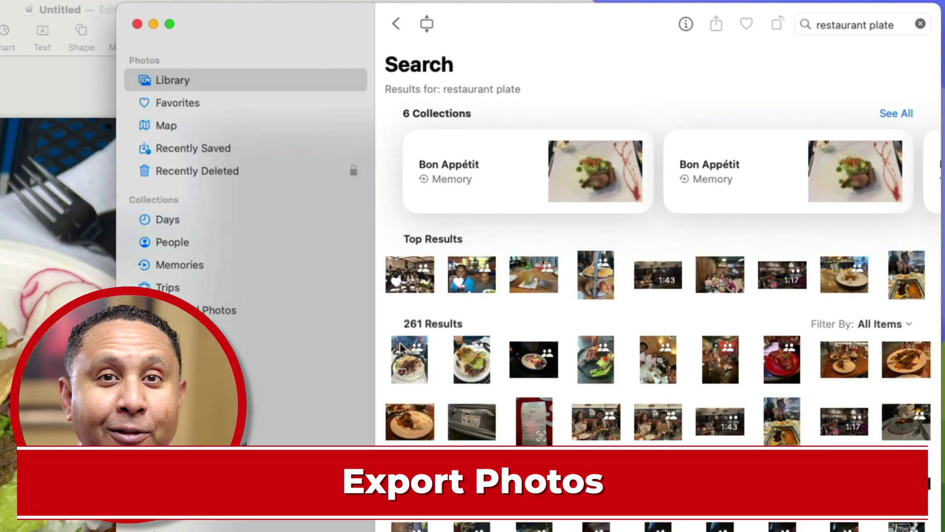
# Select the ten food photos and choose Export 10 Photos
pyautogui.click(402, 346)
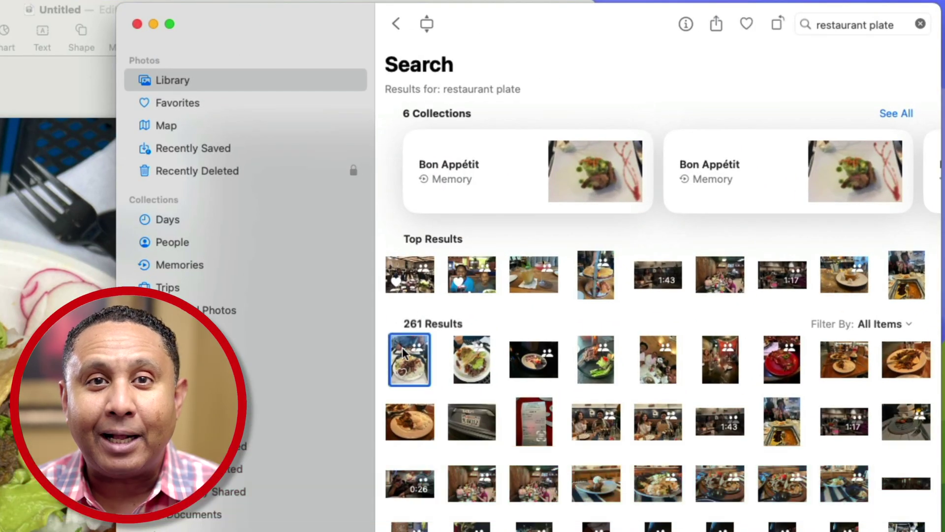
pyautogui.keyDown('shift'); pyautogui.click(415, 431); pyautogui.keyUp('shift')
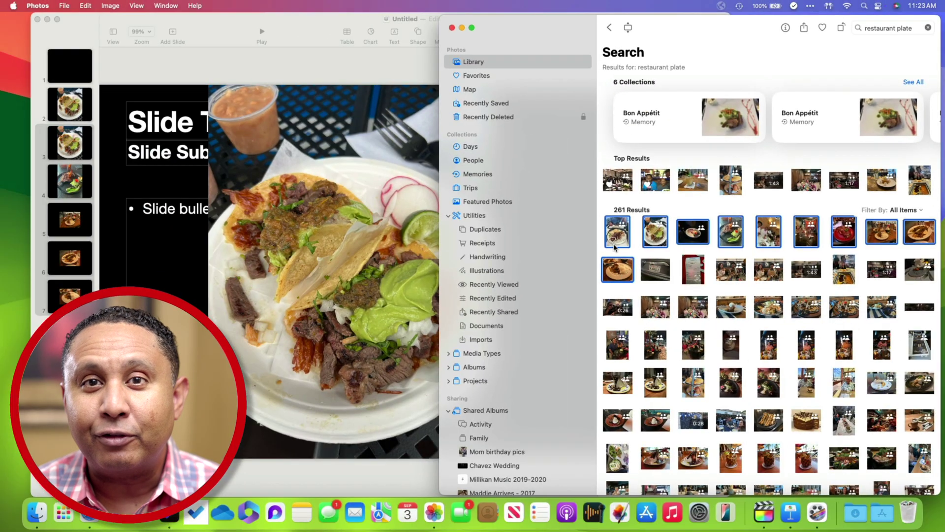
pyautogui.rightClick(614, 246)
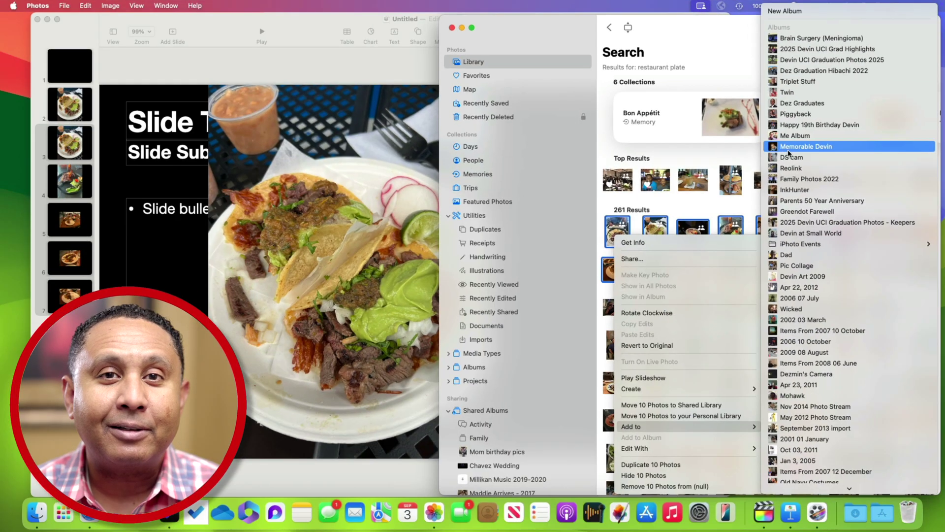
pyautogui.click(69, 6)
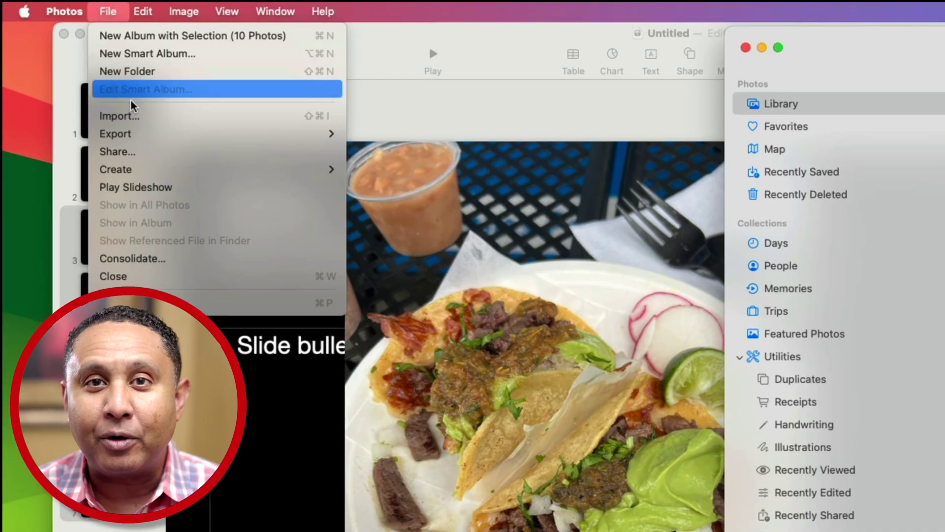
pyautogui.moveTo(115, 133)
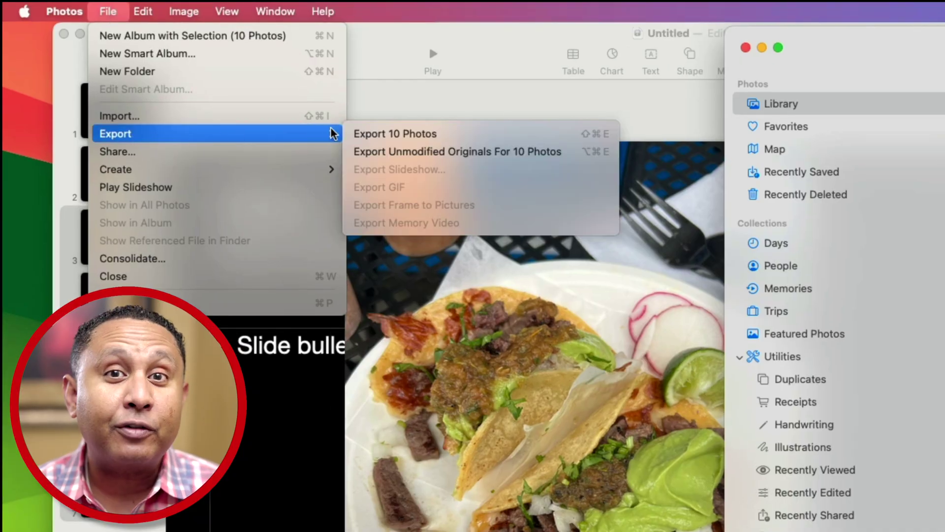
pyautogui.click(371, 137)
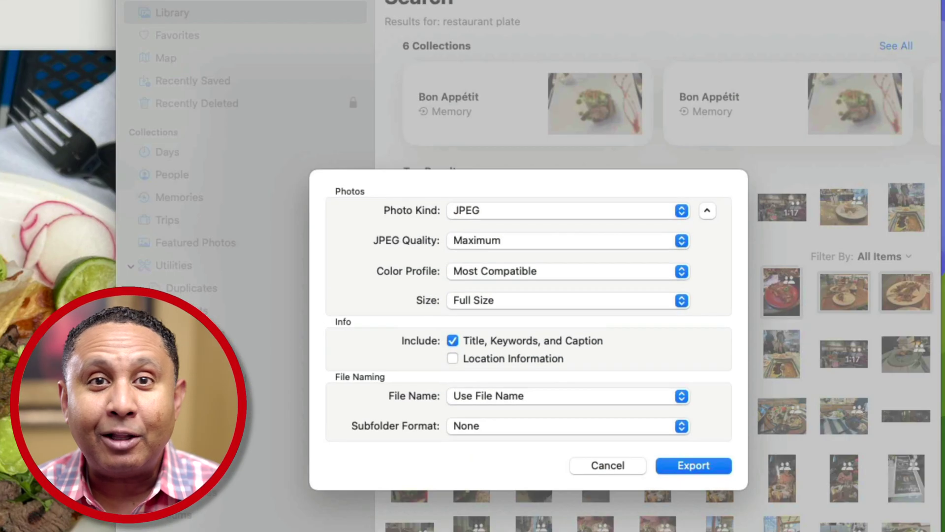
# Keep JPEG at Maximum quality and start a new Desktop folder named My Export
pyautogui.click(677, 210)
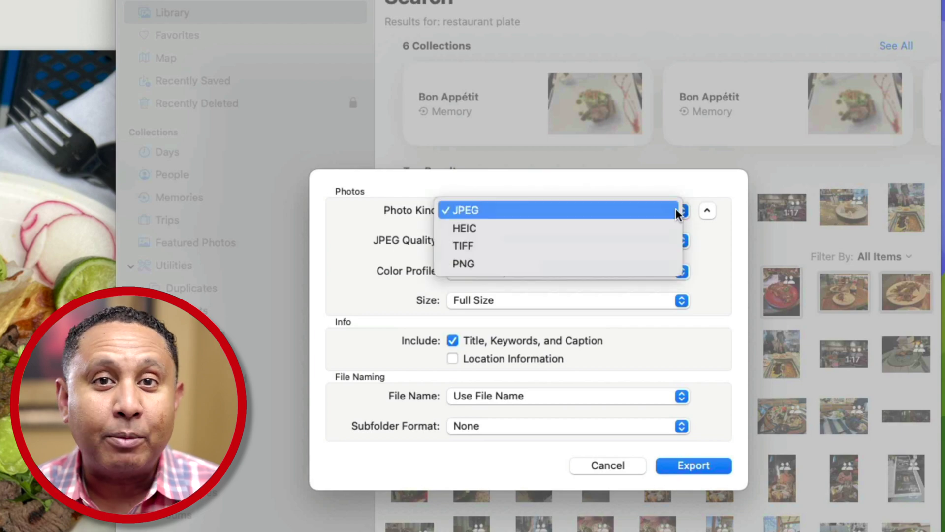
pyautogui.click(675, 208)
pyautogui.click(683, 241)
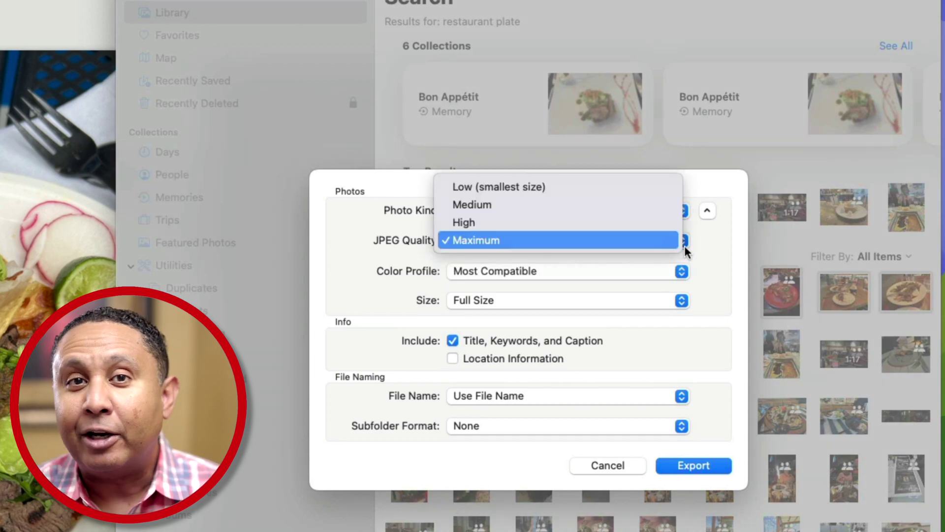
pyautogui.click(684, 246)
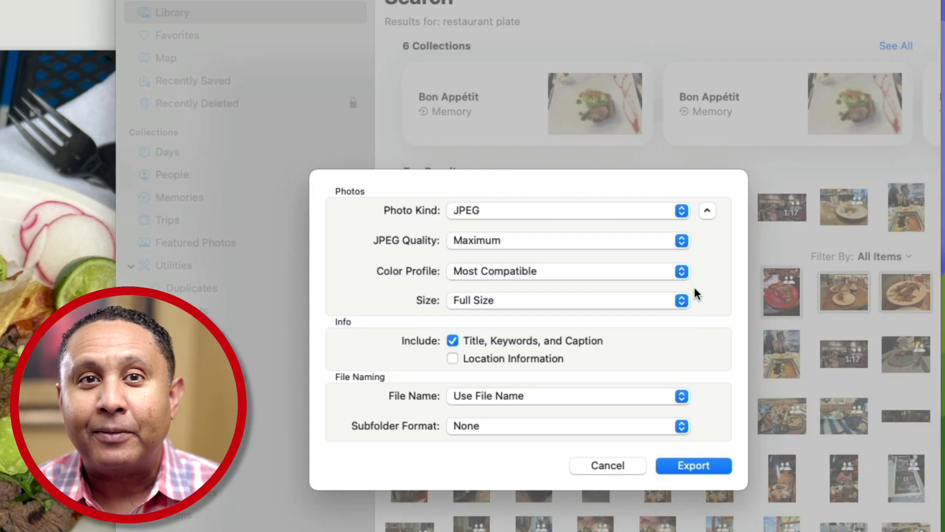
pyautogui.click(691, 464)
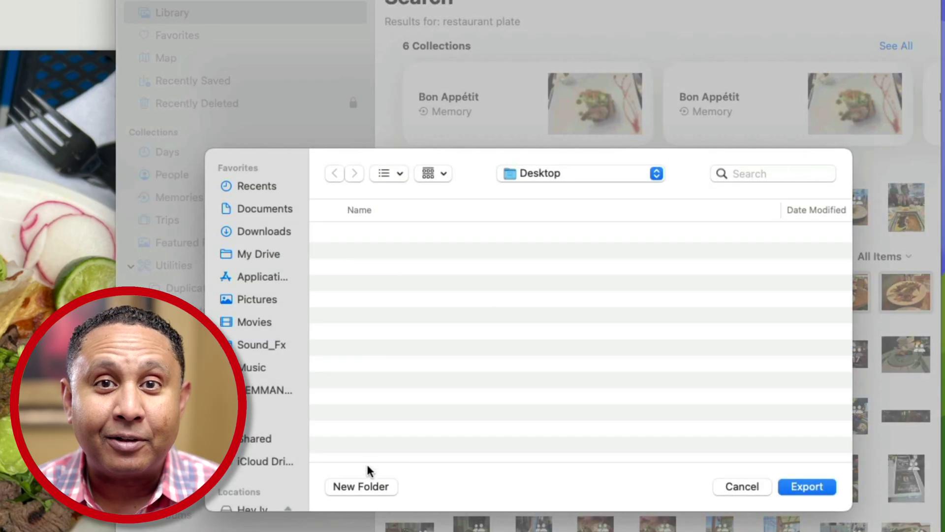
pyautogui.click(362, 489)
pyautogui.write('M')
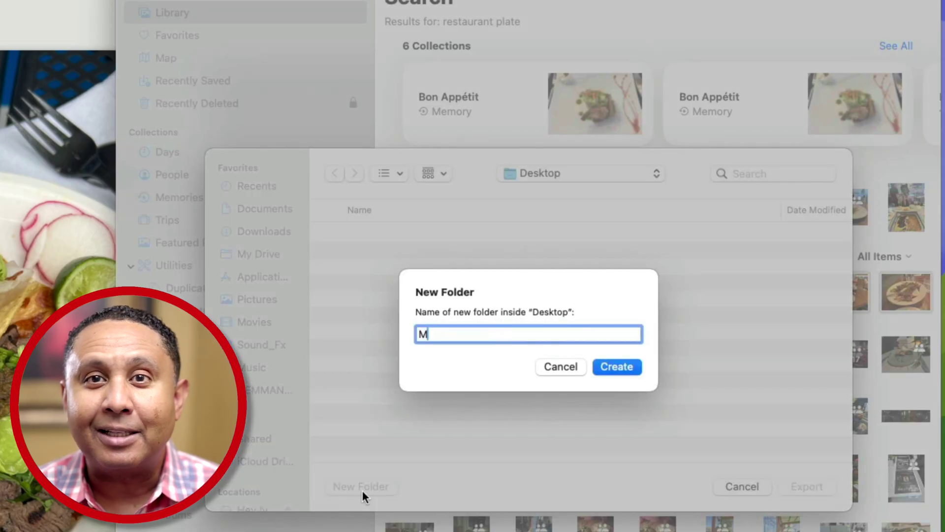
pyautogui.write('ort')
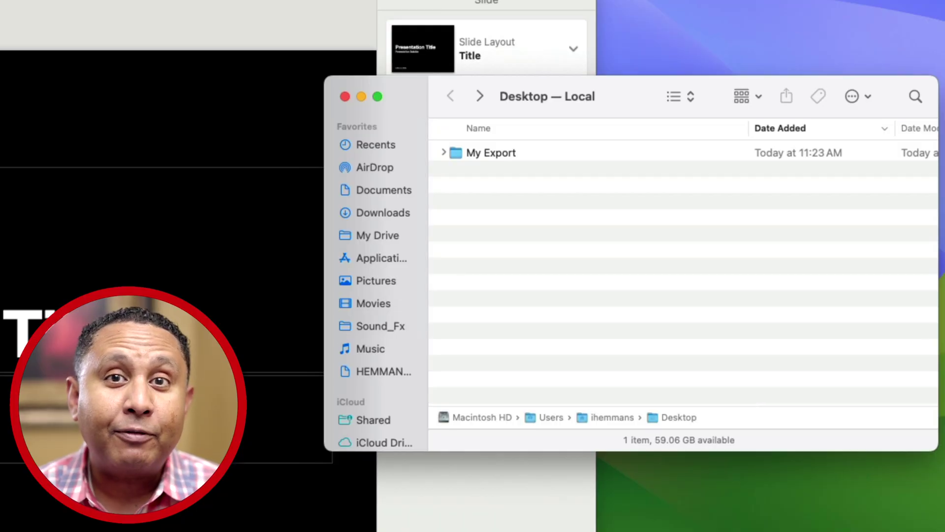
# Select all ten JPEGs in My Export and drop them into Keynote's slide navigator
pyautogui.doubleClick(456, 152)
pyautogui.press('super+a')
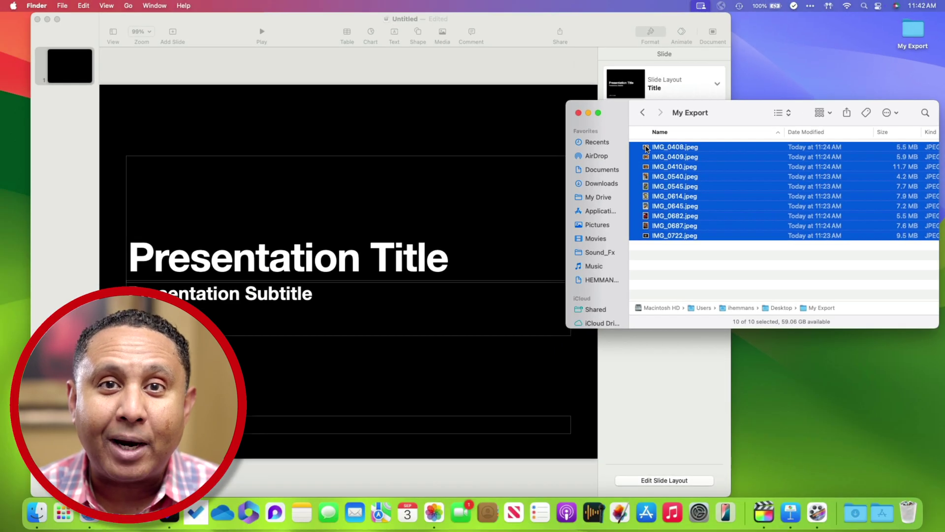
pyautogui.moveTo(456, 151)
pyautogui.mouseDown()
pyautogui.moveTo(480, 108)
pyautogui.moveTo(63, 128)
pyautogui.mouseUp()
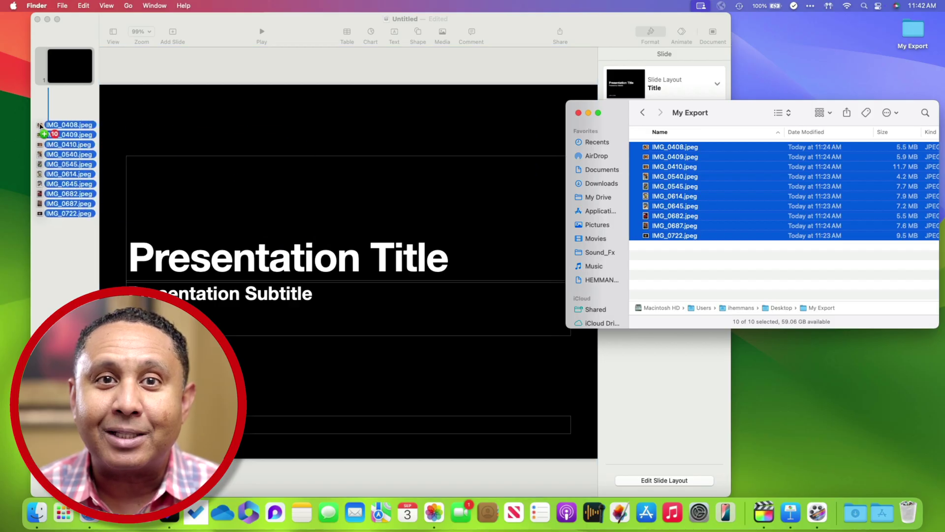
pyautogui.moveTo(63, 127); pyautogui.dragTo(56, 125)
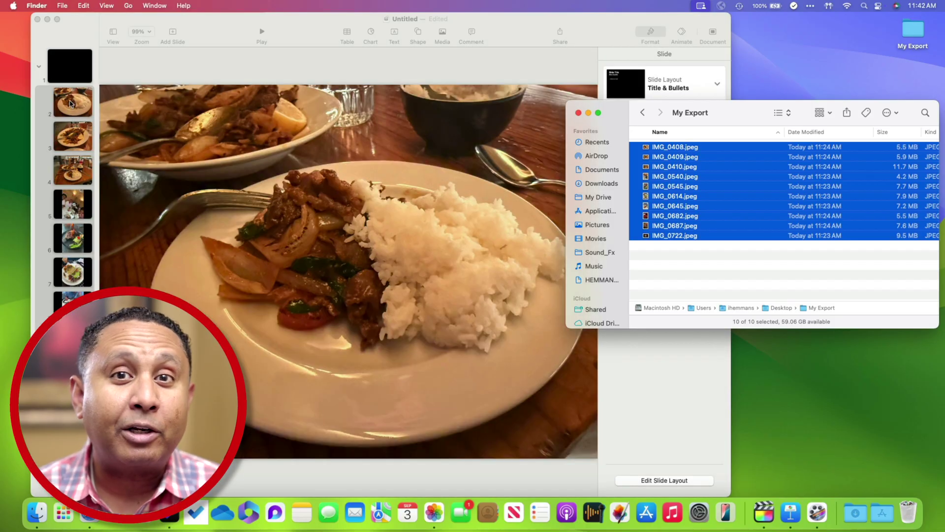
# Outdent slide 2 and then slides 3–7 to the top level of the navigator
pyautogui.click(70, 104)
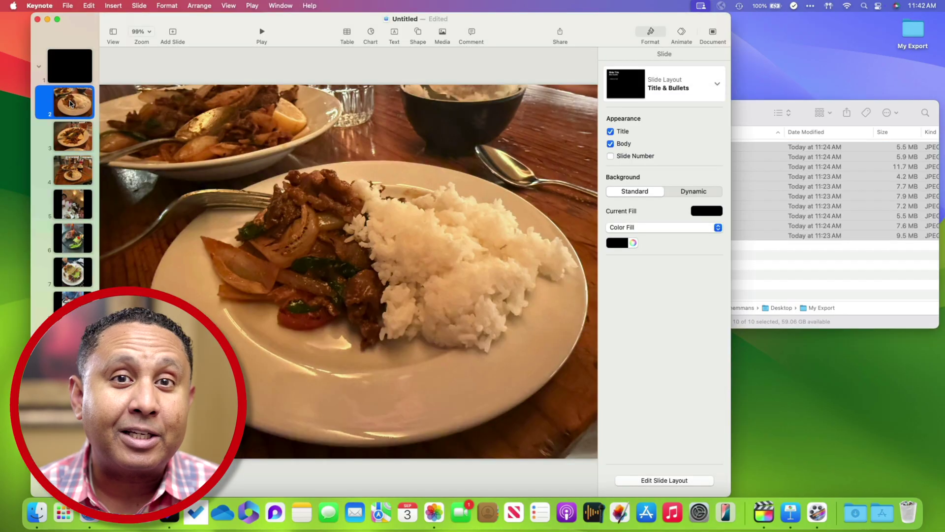
pyautogui.moveTo(71, 104)
pyautogui.mouseDown()
pyautogui.moveTo(61, 104)
pyautogui.moveTo(54, 129)
pyautogui.mouseUp()
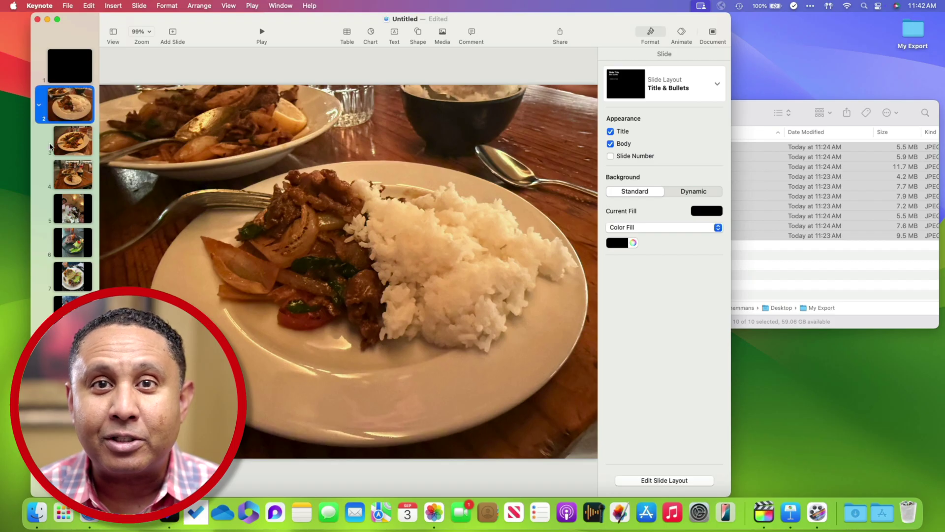
pyautogui.click(59, 143)
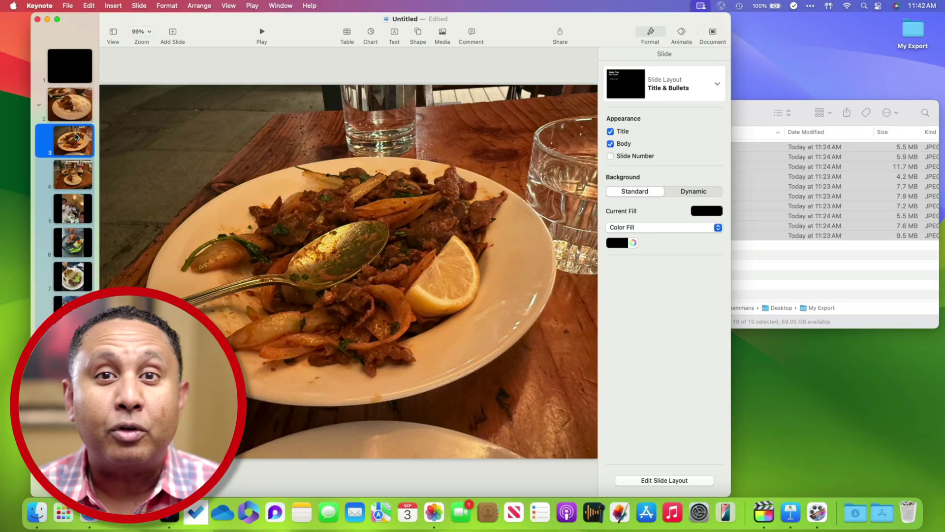
pyautogui.moveTo(75, 136); pyautogui.dragTo(68, 138)
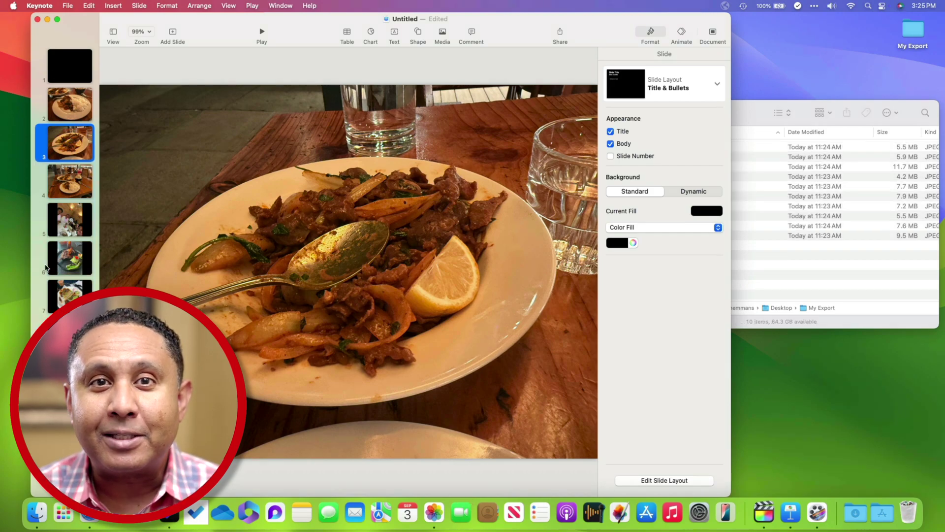
# Look over the steak photo on slide 6 and slide 7
pyautogui.click(51, 263)
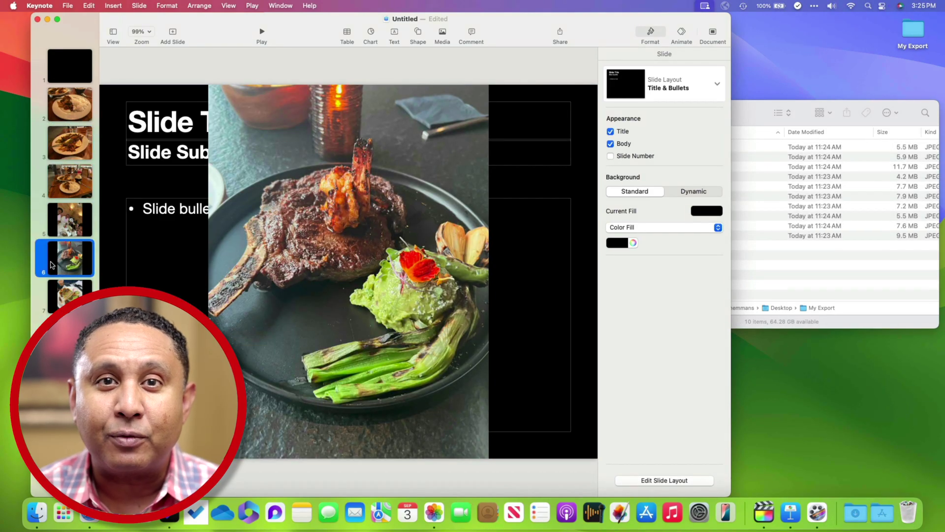
pyautogui.click(54, 300)
pyautogui.press('Down')
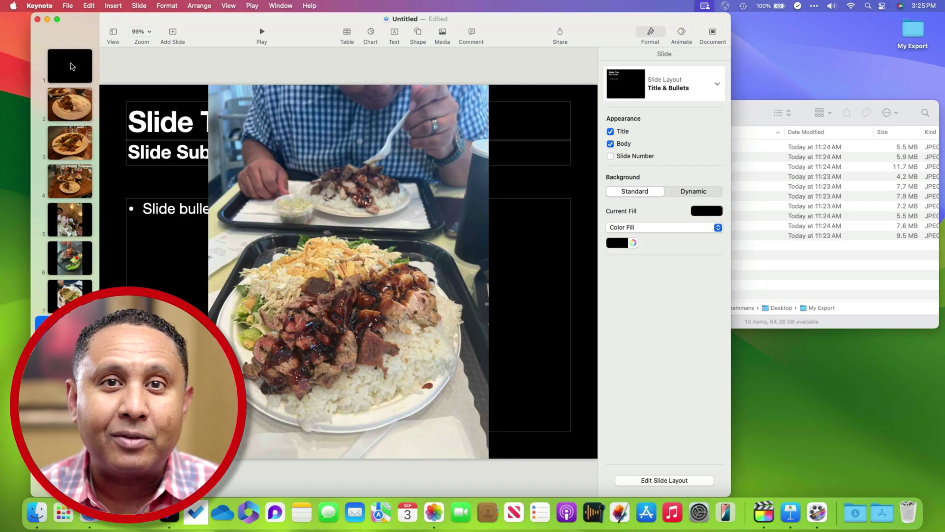
# Select all slides and apply the Blank slide layout
pyautogui.click(72, 67)
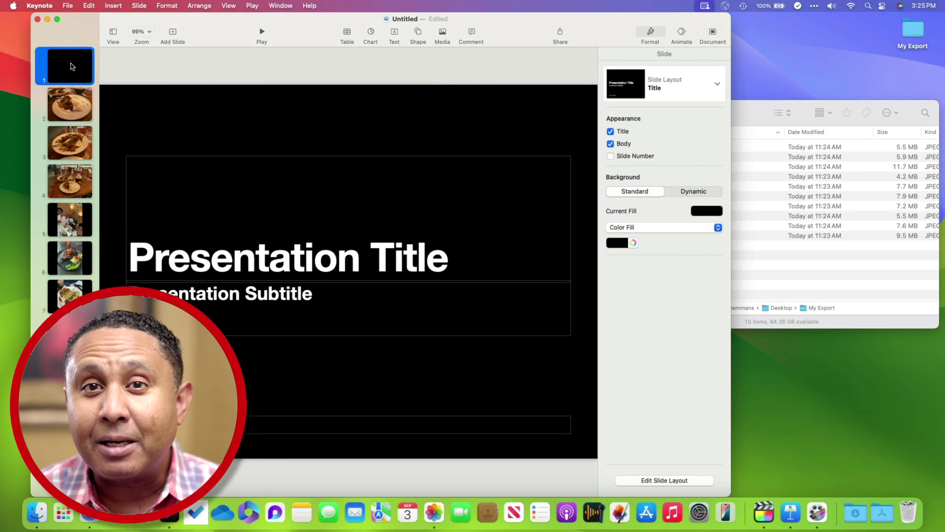
pyautogui.press('super+a')
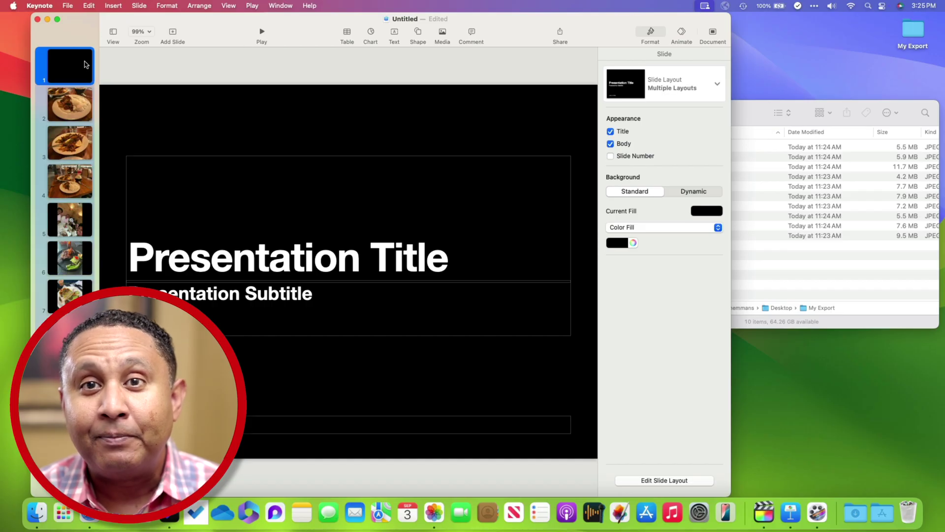
pyautogui.click(649, 32)
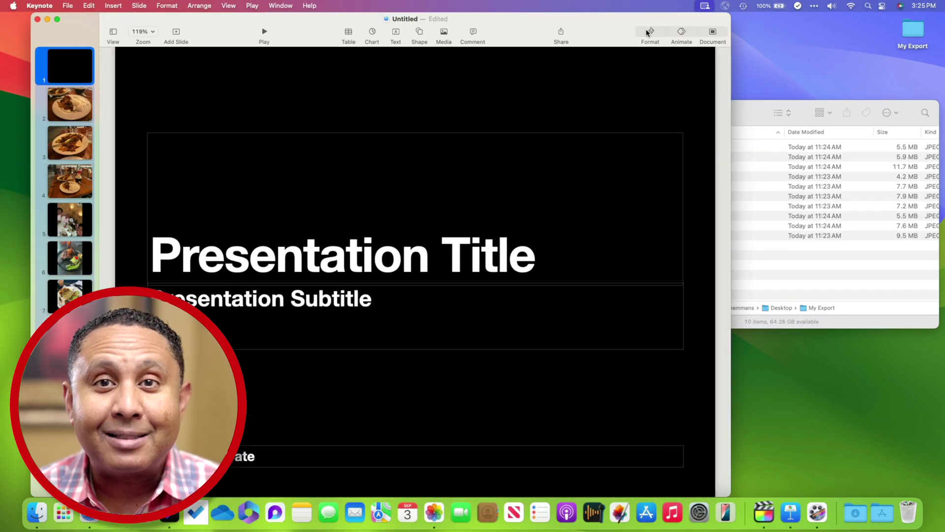
pyautogui.click(648, 33)
pyautogui.click(658, 87)
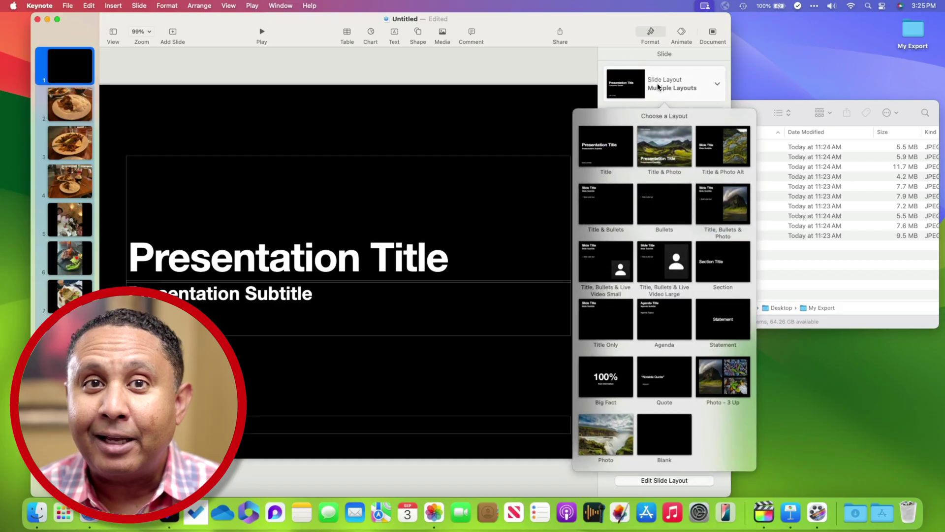
pyautogui.click(83, 254)
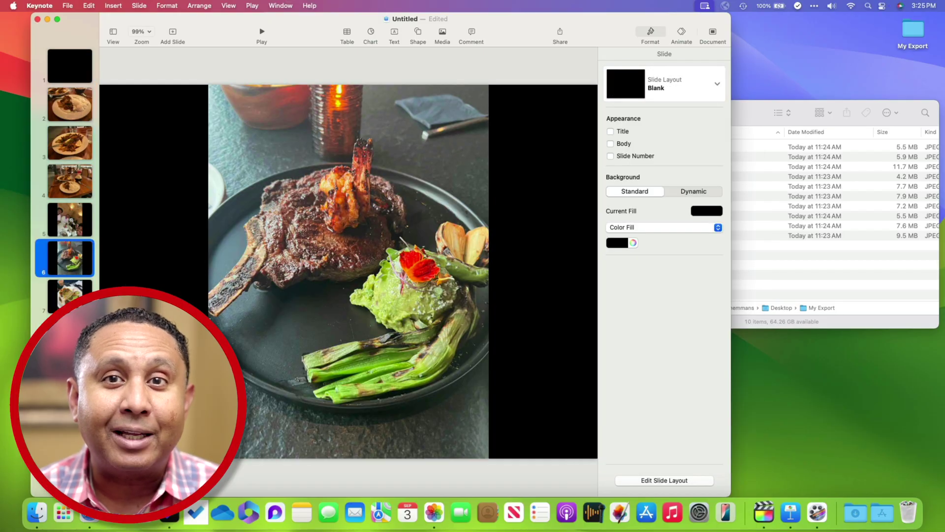
pyautogui.press('Down')
pyautogui.press('Down')
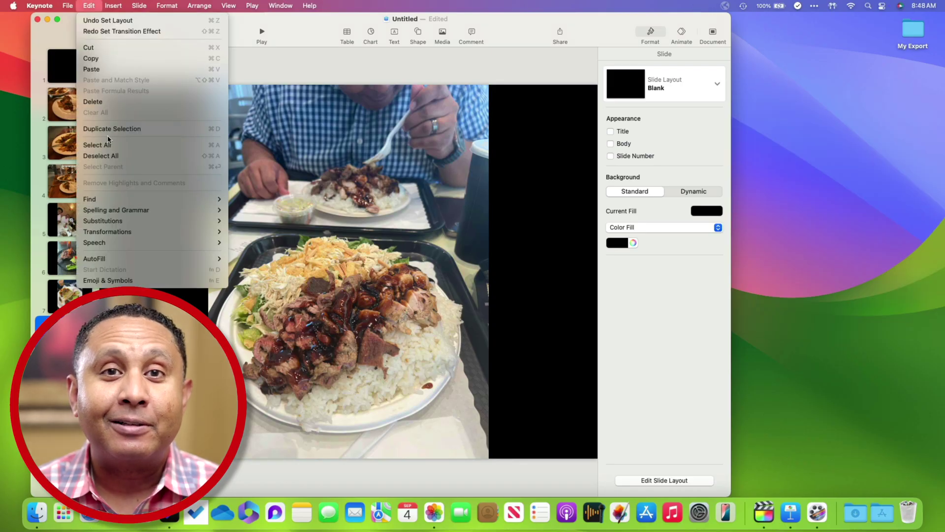
# Preview the Dissolve, Push and Cube transitions, then apply Cube
pyautogui.click(685, 38)
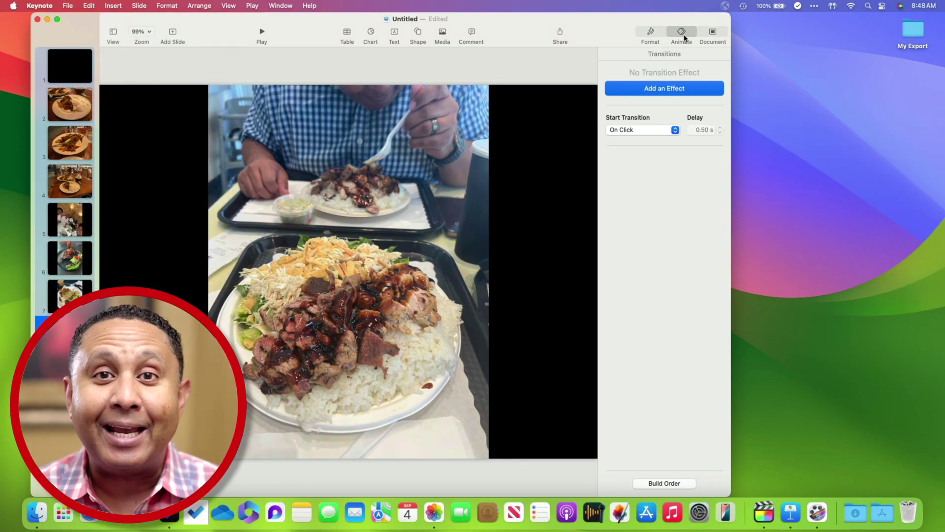
pyautogui.click(686, 91)
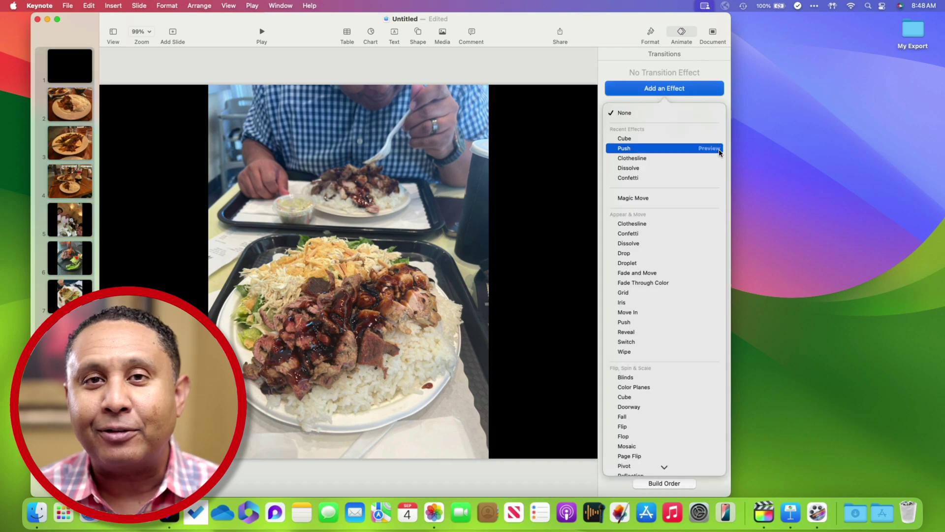
pyautogui.click(717, 168)
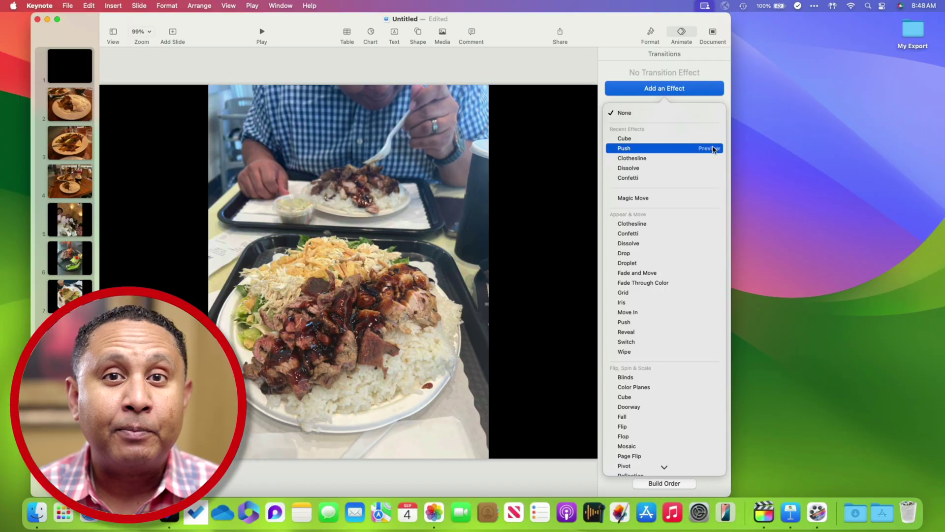
pyautogui.click(712, 149)
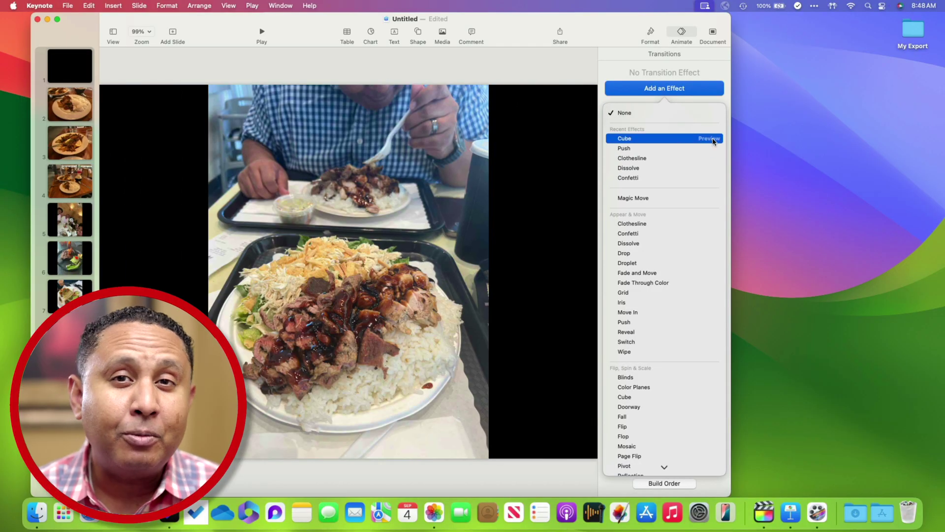
pyautogui.click(712, 140)
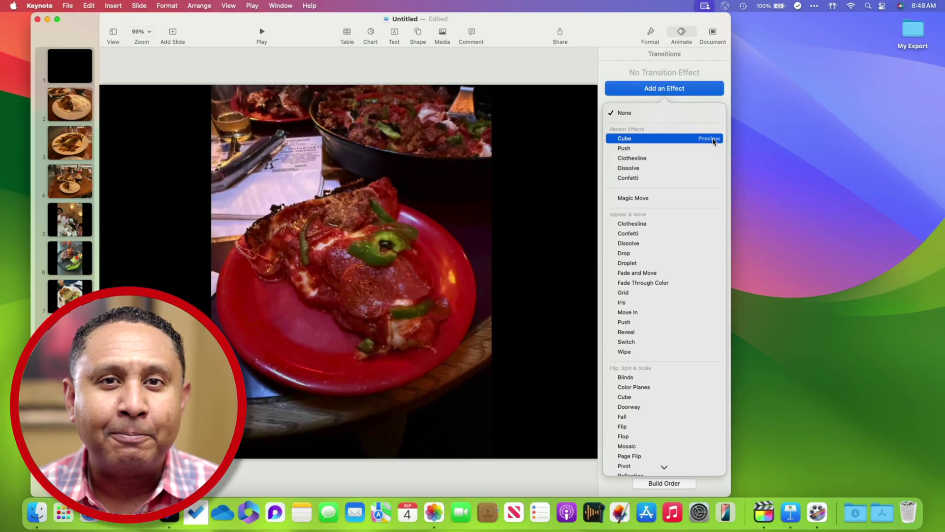
pyautogui.click(627, 140)
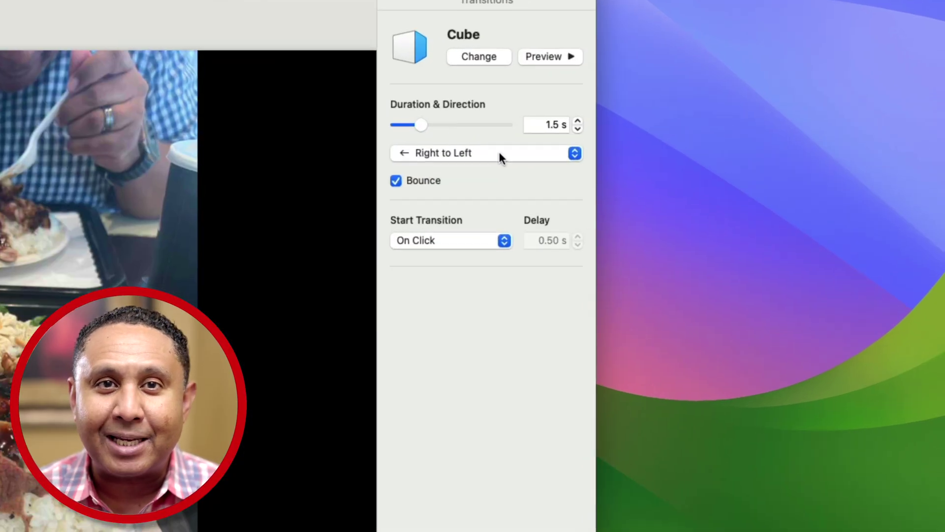
# Set the Cube direction to Left to Right, starting automatically after a 5-second delay
pyautogui.click(499, 157)
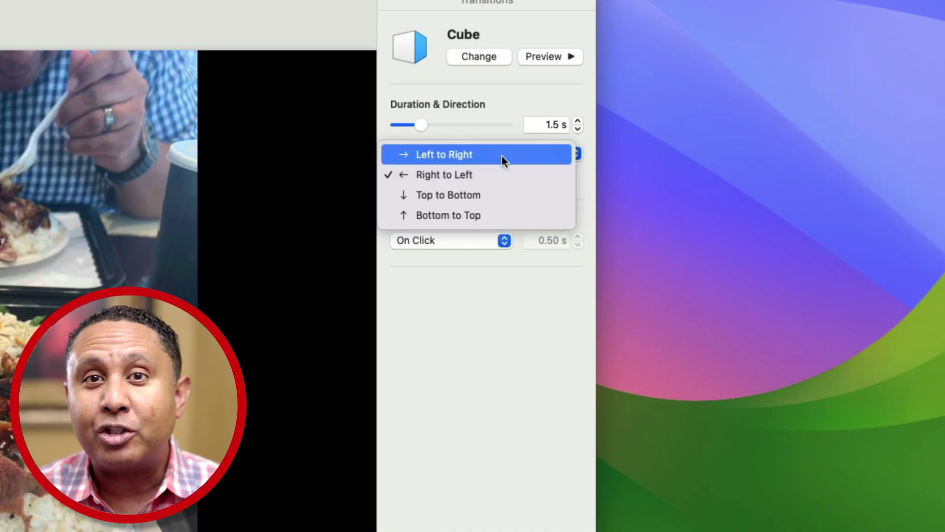
pyautogui.click(502, 155)
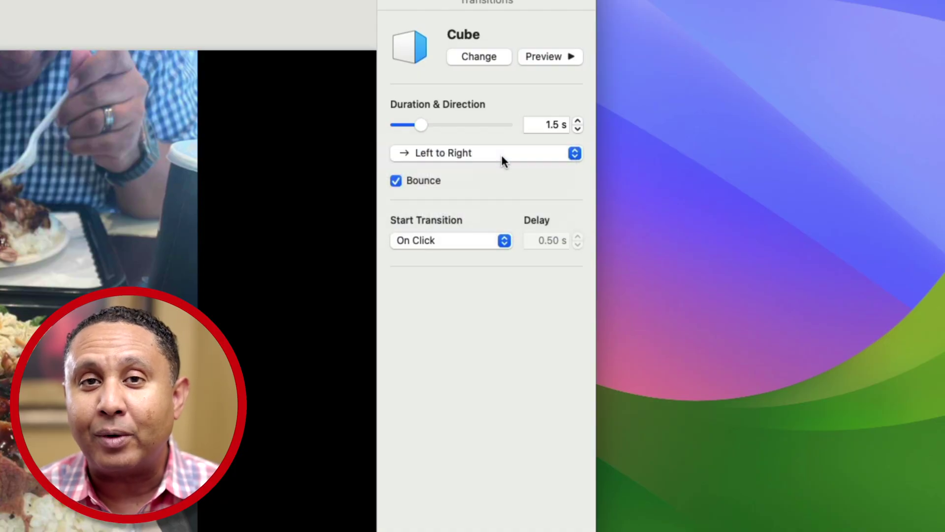
pyautogui.click(505, 240)
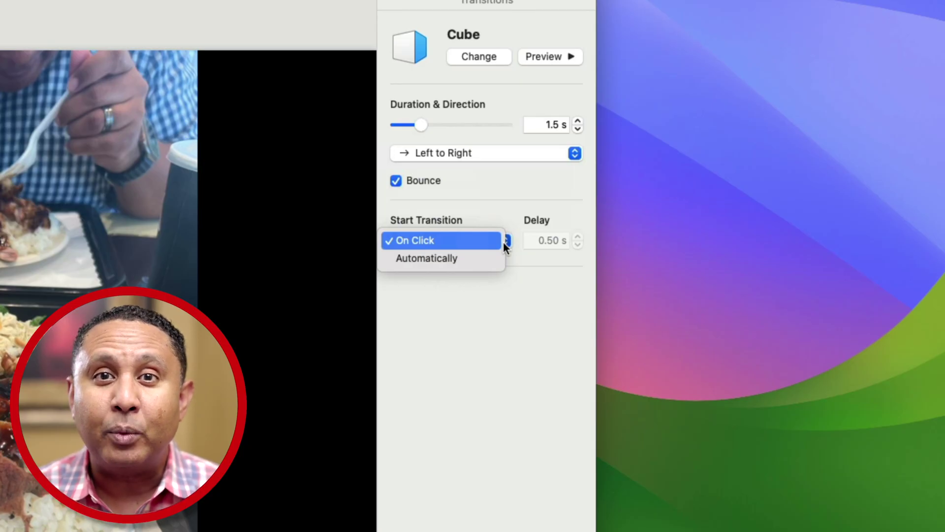
pyautogui.click(488, 256)
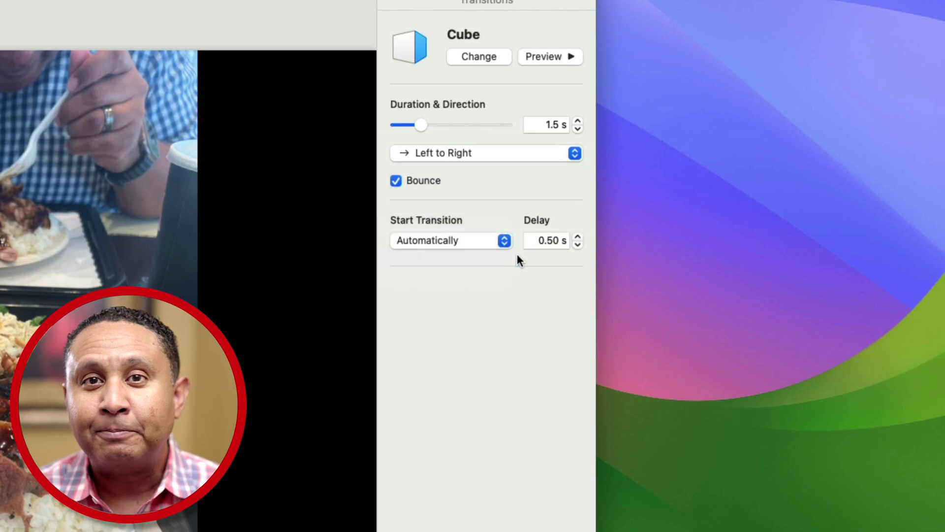
pyautogui.click(544, 241)
pyautogui.tripleClick(544, 240)
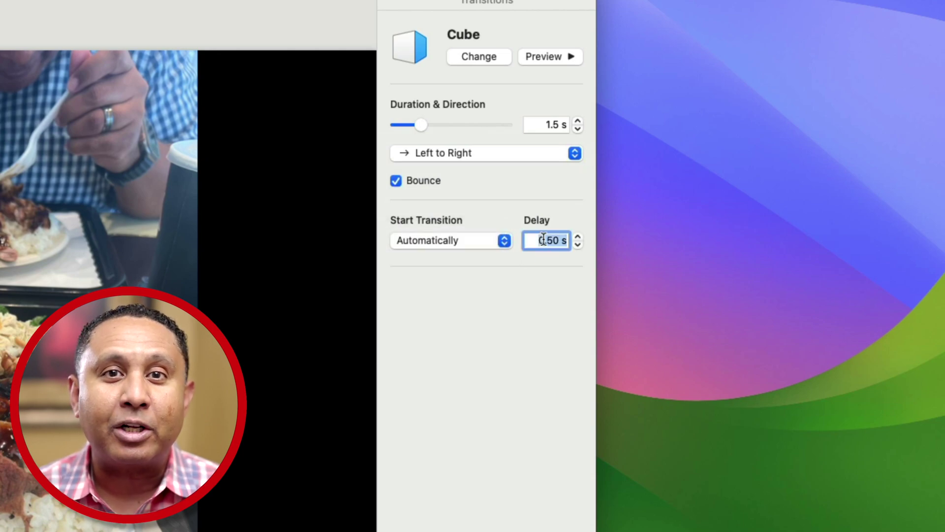
pyautogui.write('5')
pyautogui.press('Return')
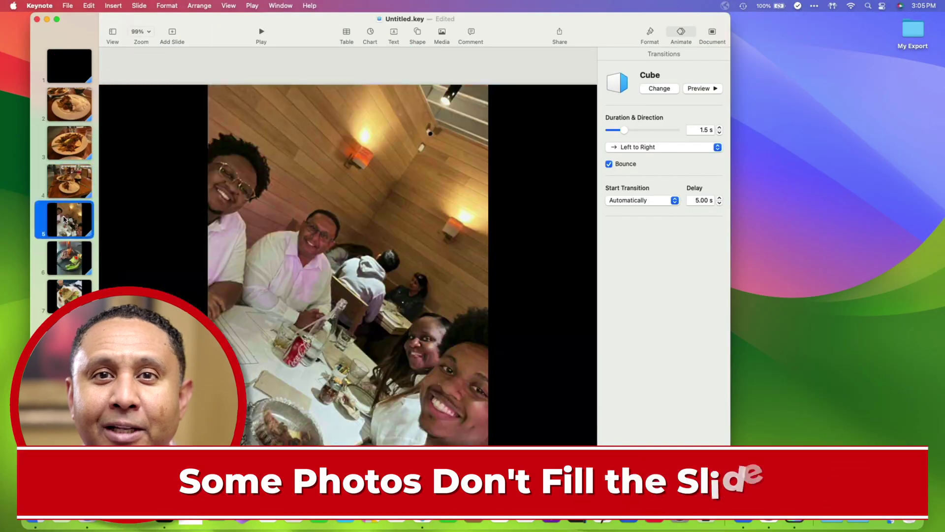
# Select the steak photo slide 6 and zoom out to see the whole slide
pyautogui.click(63, 252)
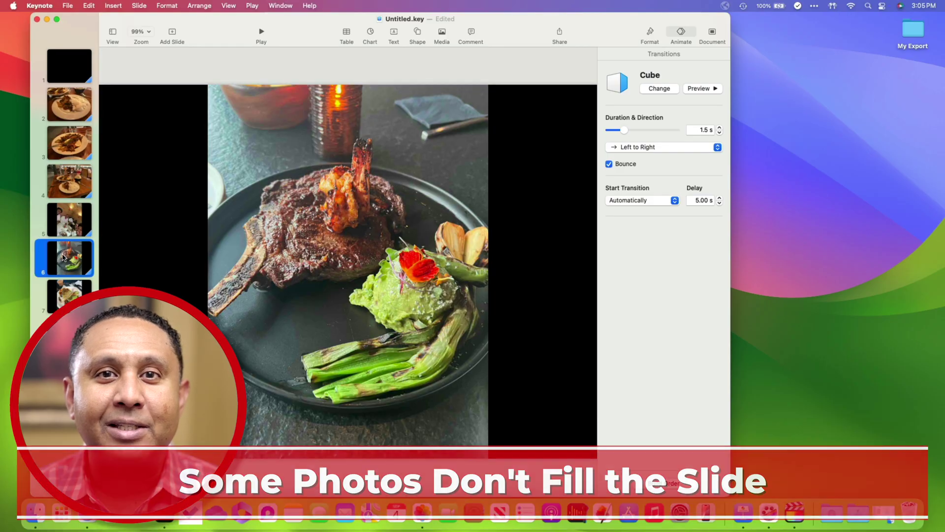
pyautogui.click(59, 300)
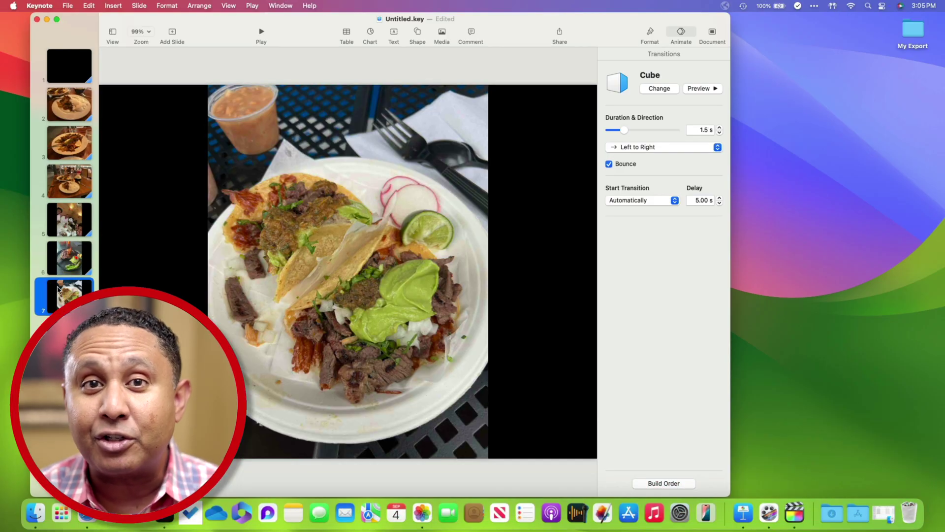
pyautogui.click(64, 270)
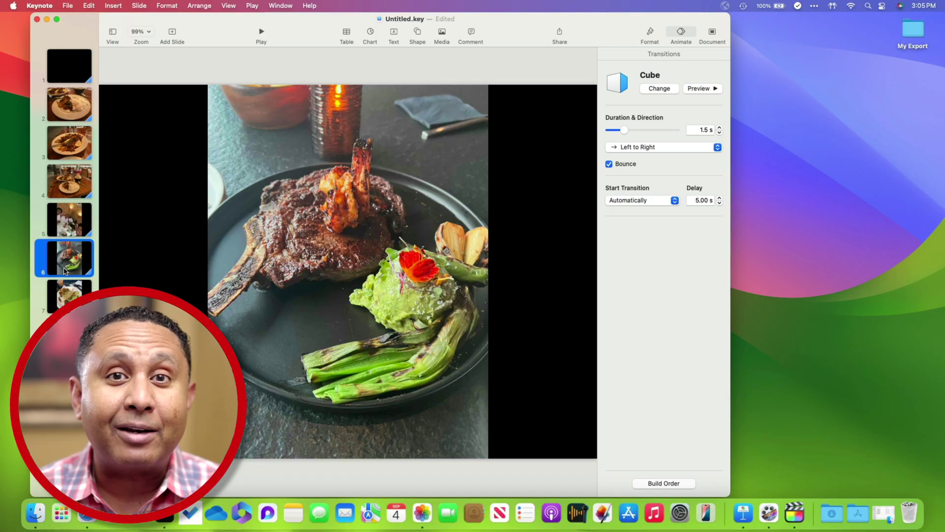
pyautogui.click(150, 32)
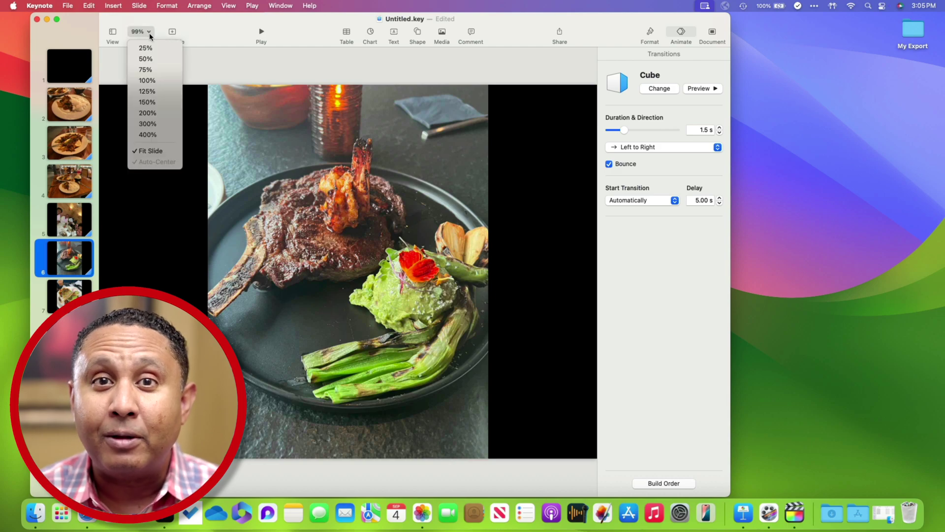
pyautogui.click(148, 58)
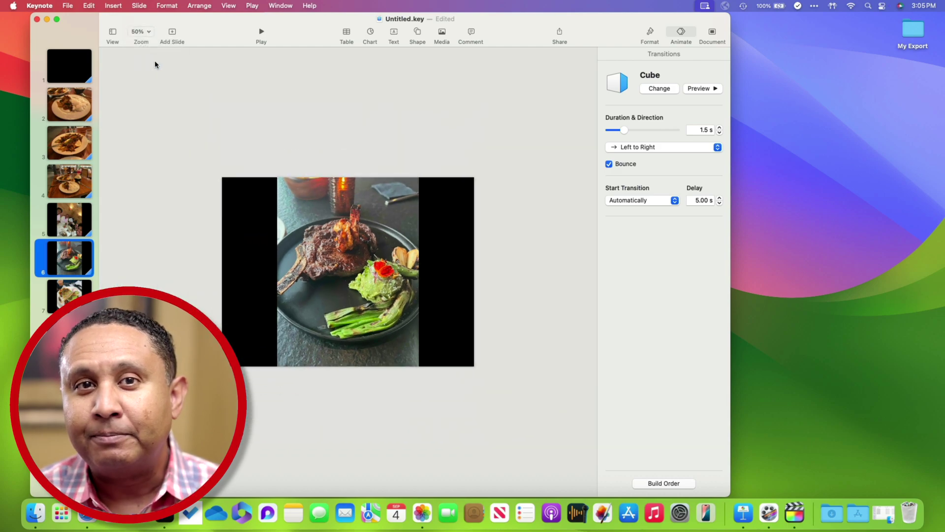
pyautogui.scroll(3, 329, 254)
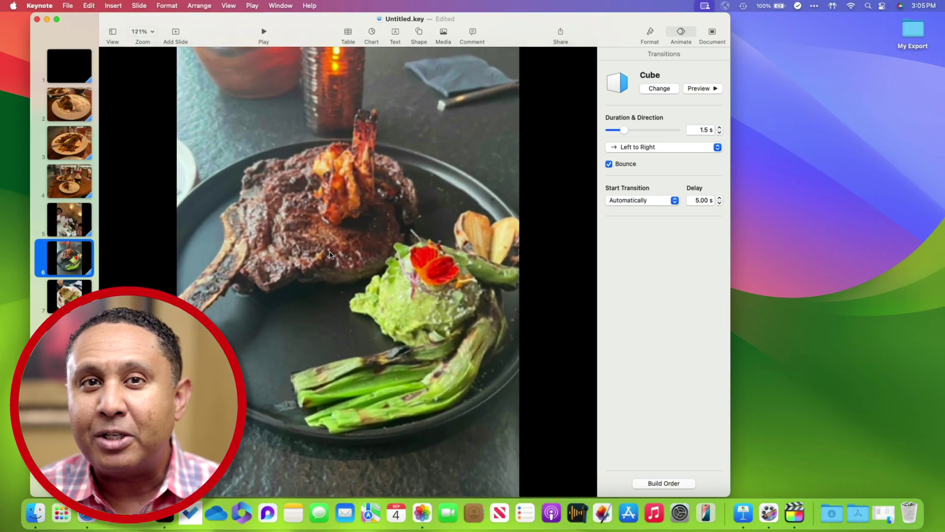
pyautogui.scroll(-2, 330, 255)
pyautogui.scroll(2, 329, 255)
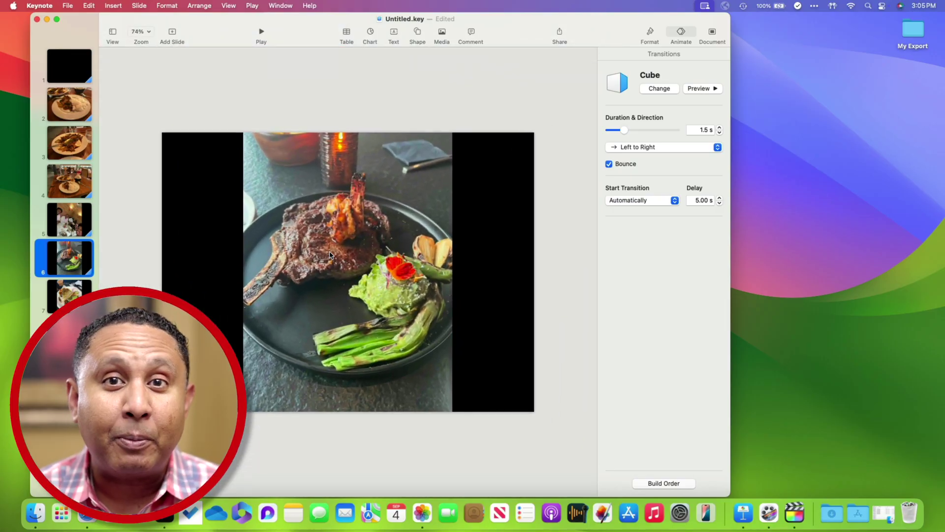
# Enlarge the steak photo by its corners and reposition it to cover the slide
pyautogui.click(319, 309)
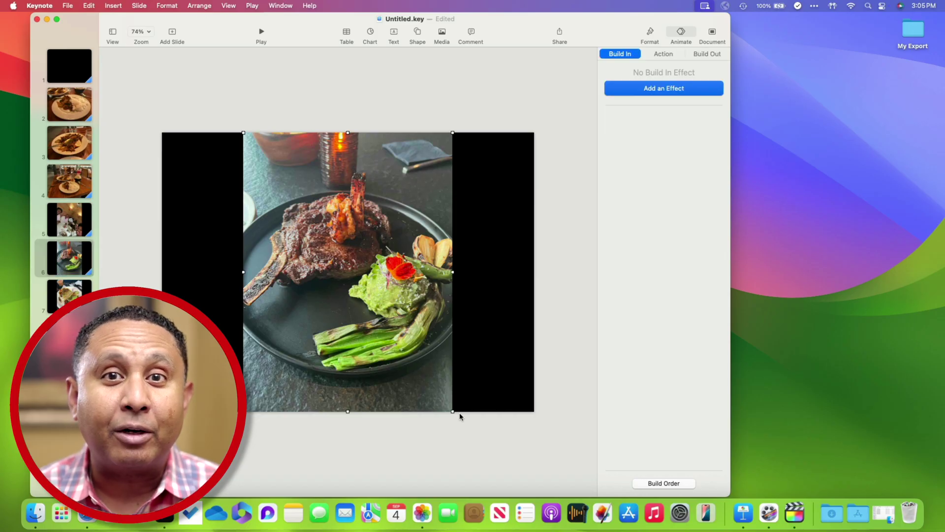
pyautogui.moveTo(453, 411); pyautogui.dragTo(573, 488)
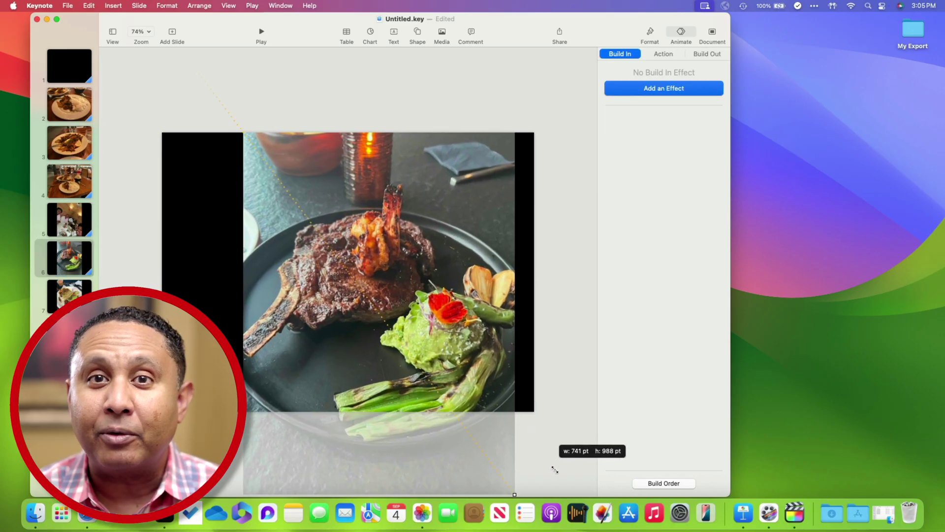
pyautogui.moveTo(574, 488); pyautogui.dragTo(575, 488)
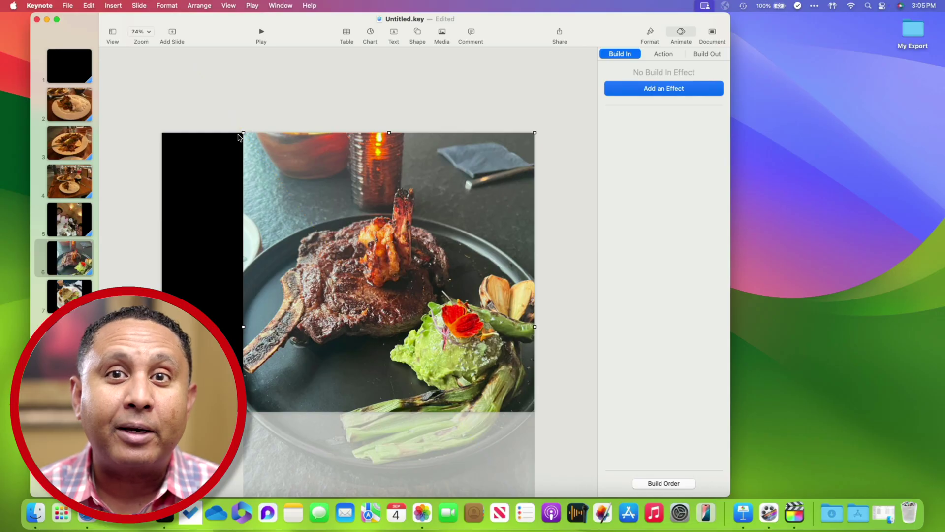
pyautogui.moveTo(242, 131); pyautogui.dragTo(133, 42)
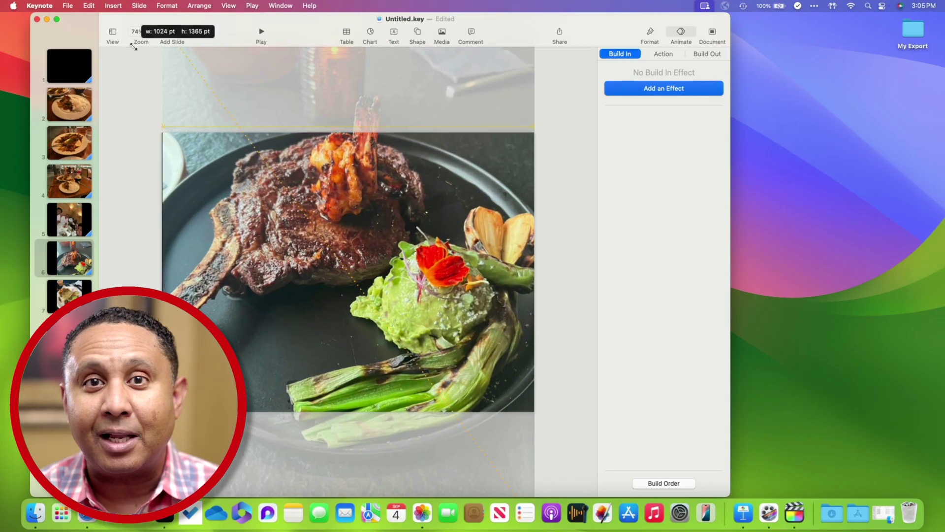
pyautogui.moveTo(317, 258)
pyautogui.mouseDown()
pyautogui.moveTo(325, 273)
pyautogui.moveTo(315, 299)
pyautogui.mouseUp()
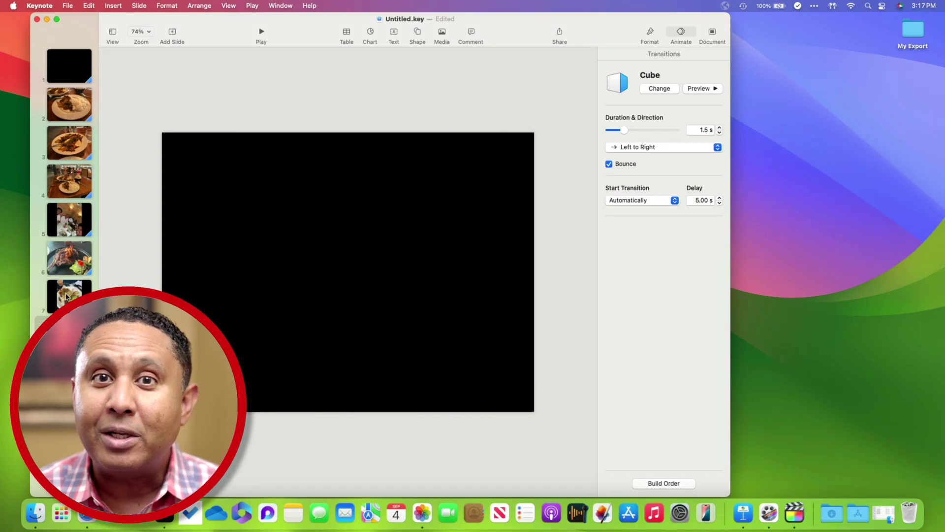
# Apply a white picture-frame image style to the taco photo on slide 7
pyautogui.click(67, 296)
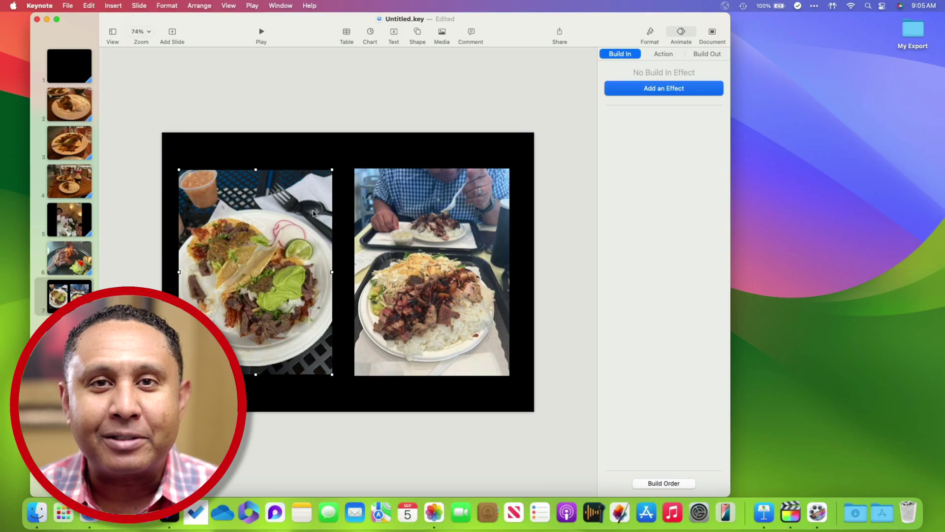
pyautogui.click(649, 34)
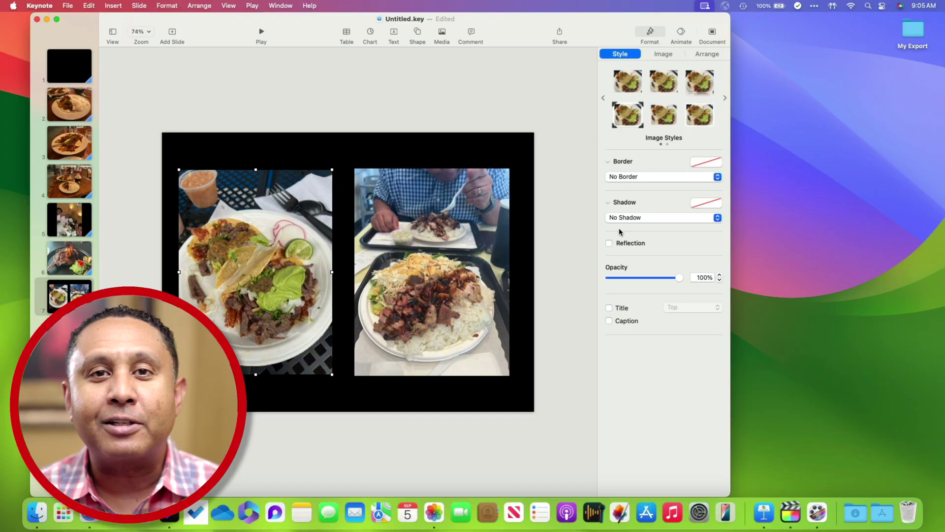
pyautogui.click(627, 119)
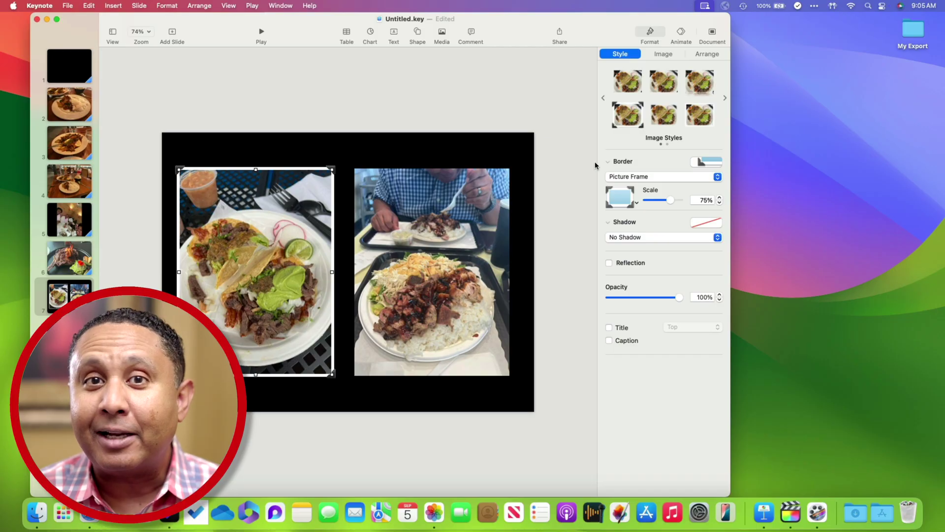
pyautogui.click(622, 203)
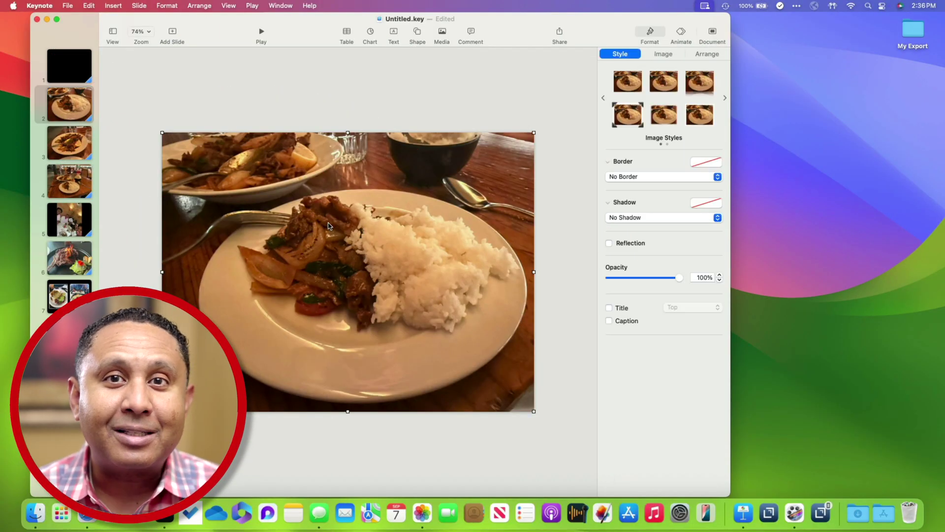
# Give the rice photo a Move action drifting up-left, followed by a 150% Scale action
pyautogui.click(682, 35)
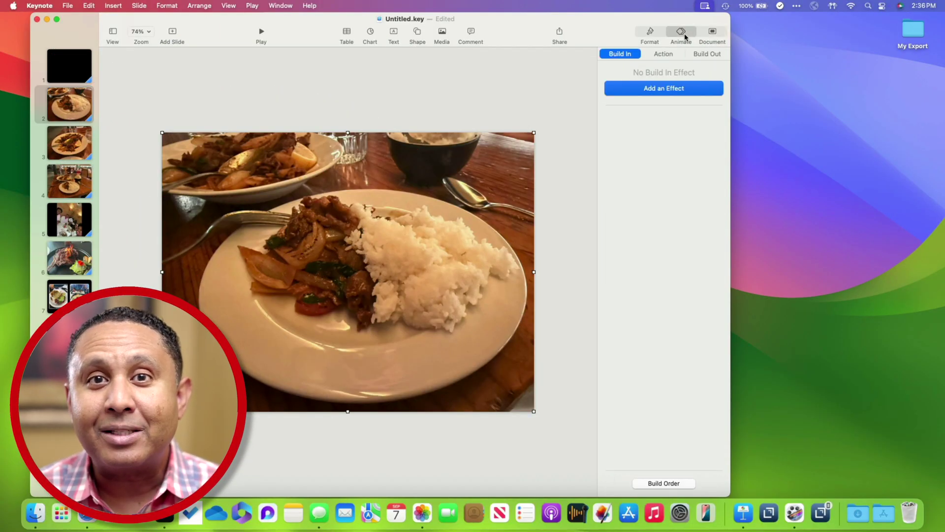
pyautogui.click(664, 54)
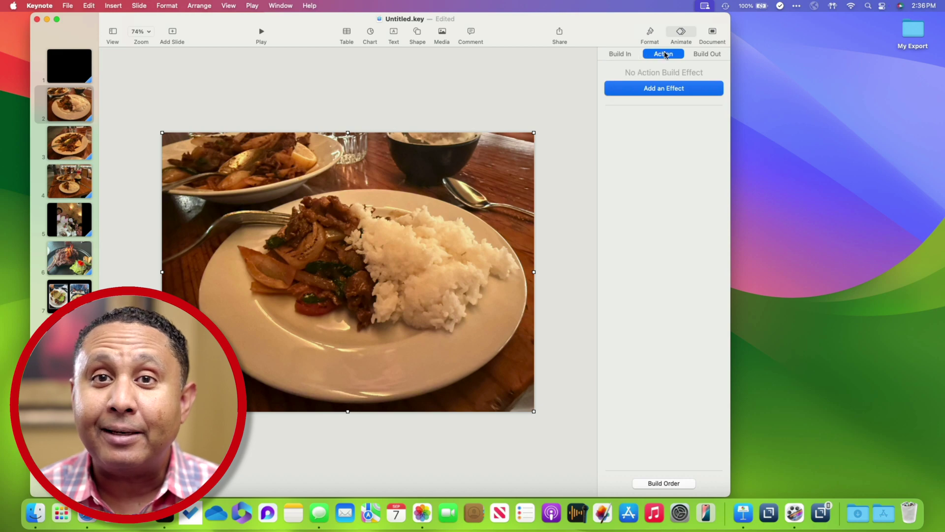
pyautogui.click(660, 89)
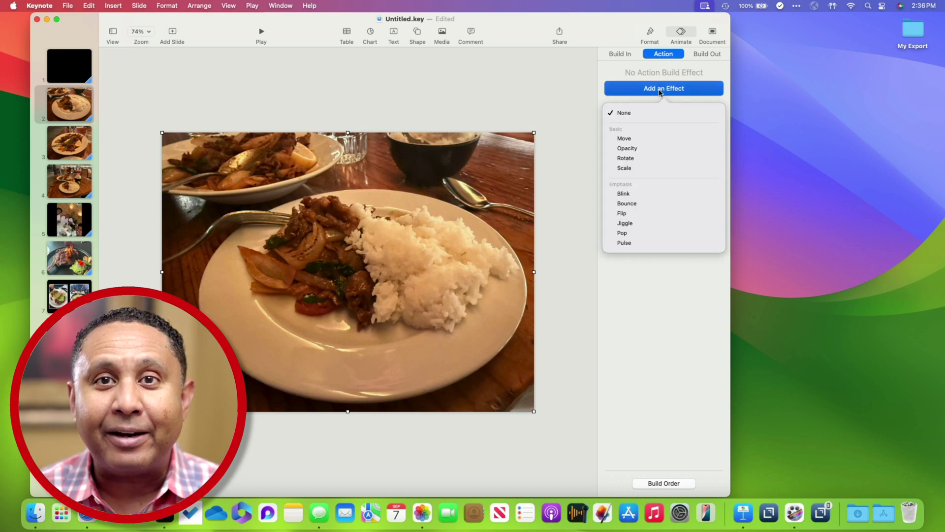
pyautogui.moveTo(625, 138)
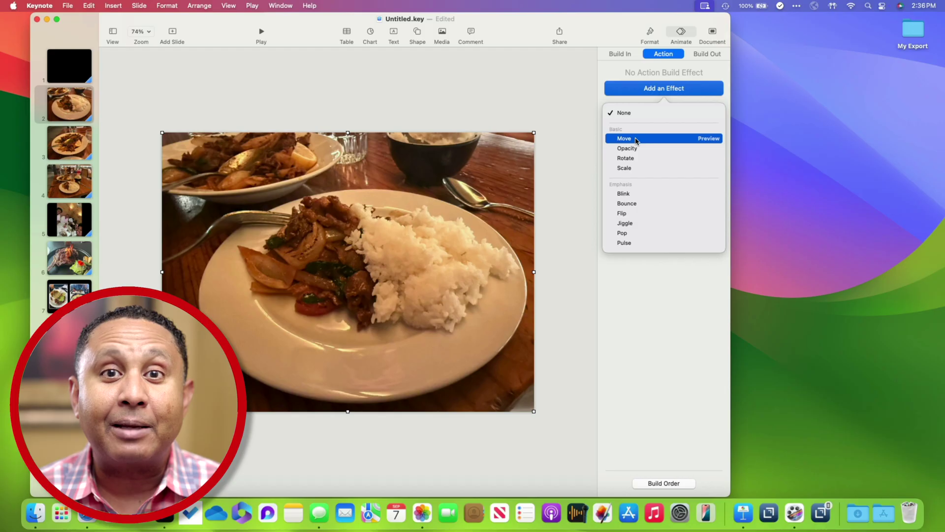
pyautogui.click(635, 141)
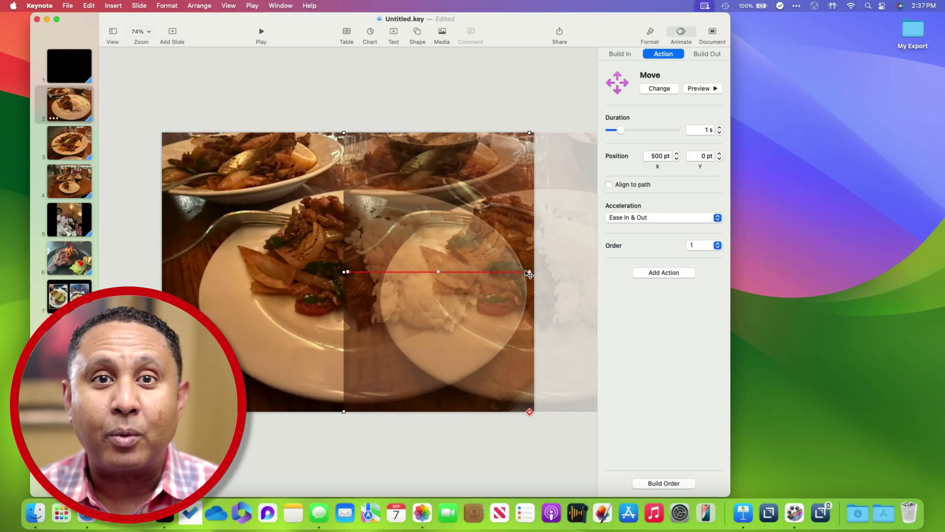
pyautogui.moveTo(529, 271)
pyautogui.mouseDown()
pyautogui.moveTo(323, 250)
pyautogui.moveTo(329, 256)
pyautogui.mouseUp()
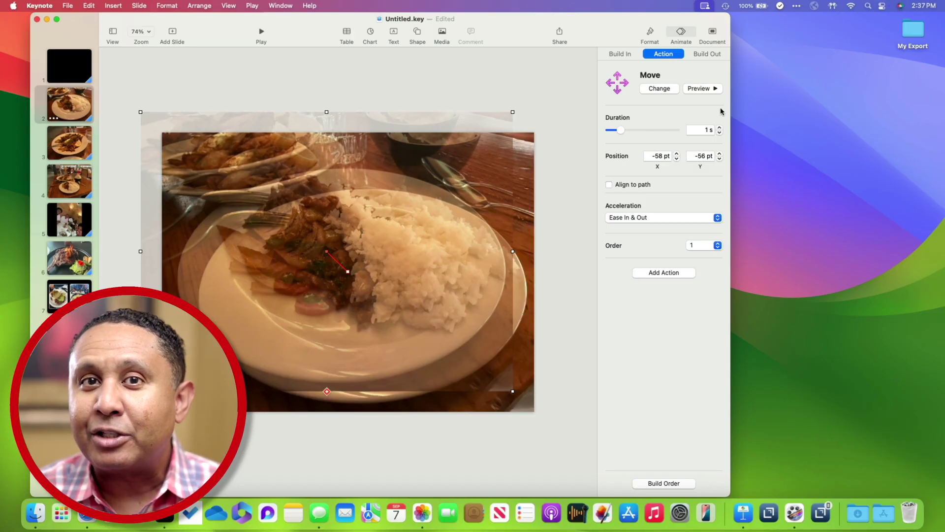
pyautogui.click(655, 275)
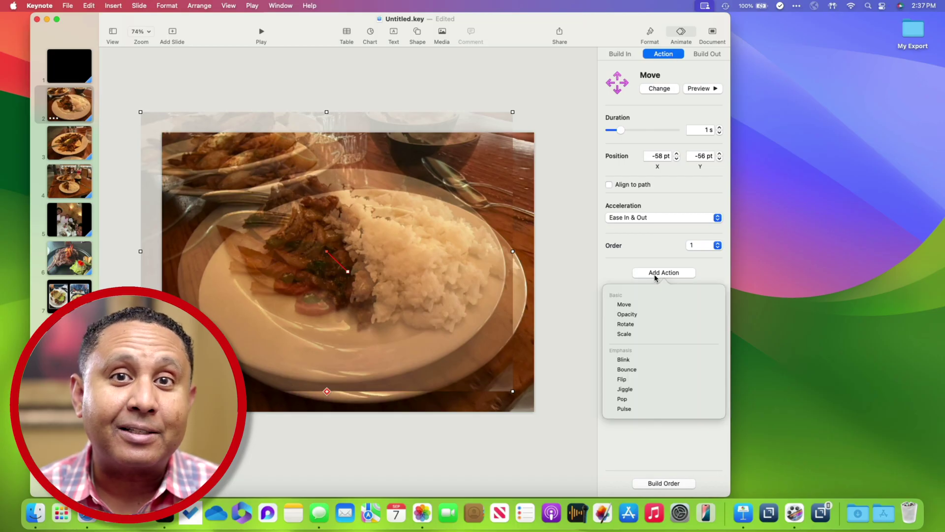
pyautogui.click(640, 334)
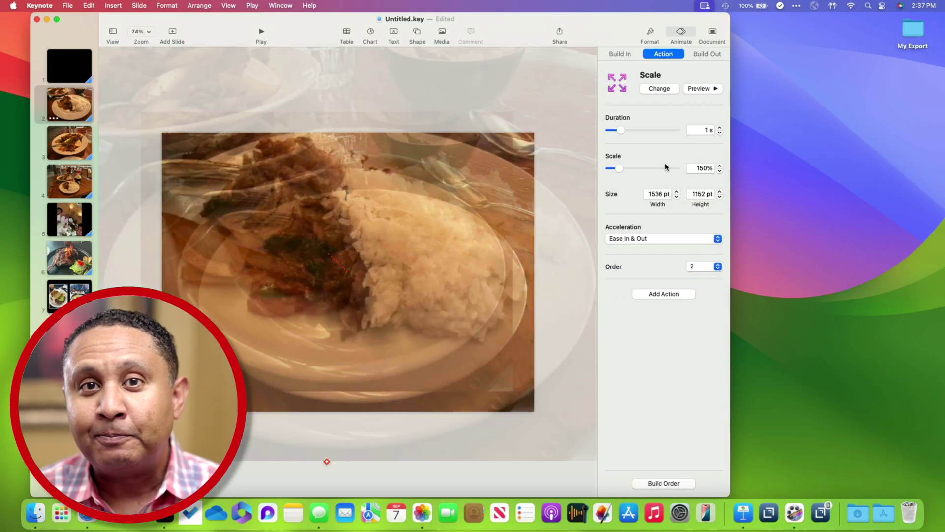
# In Build Order, start the Move after the transition and play the Scale with it
pyautogui.click(664, 483)
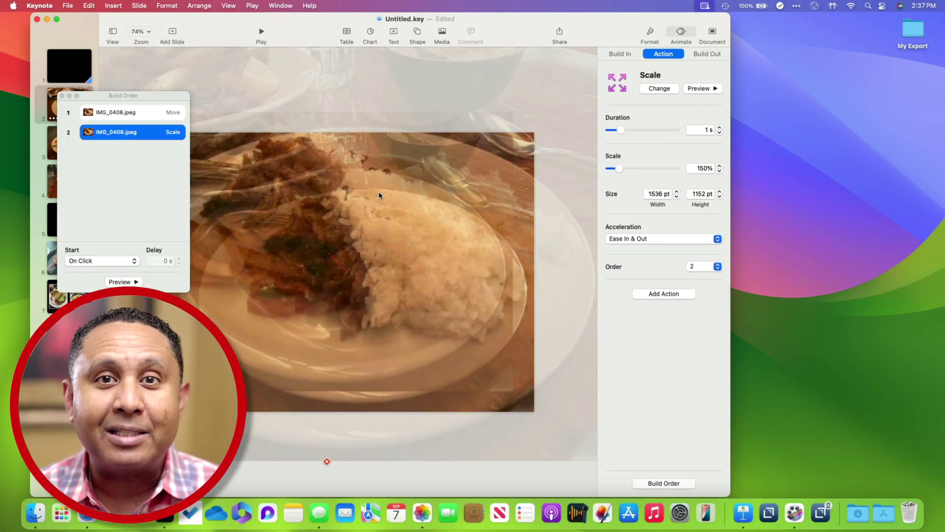
pyautogui.click(145, 113)
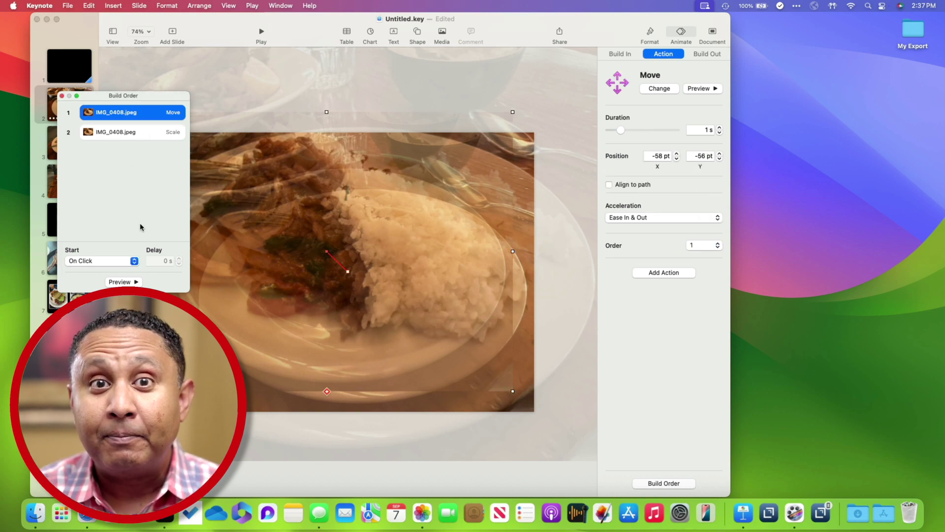
pyautogui.click(126, 265)
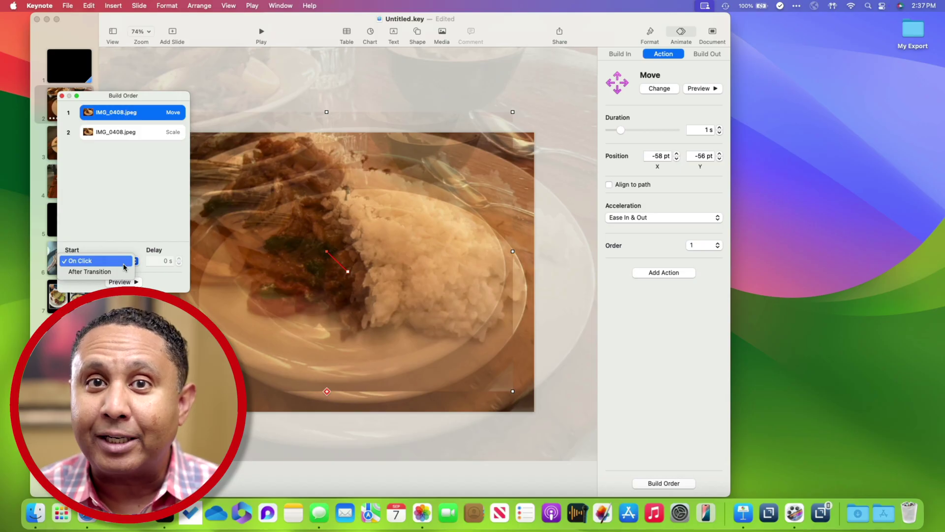
pyautogui.click(118, 272)
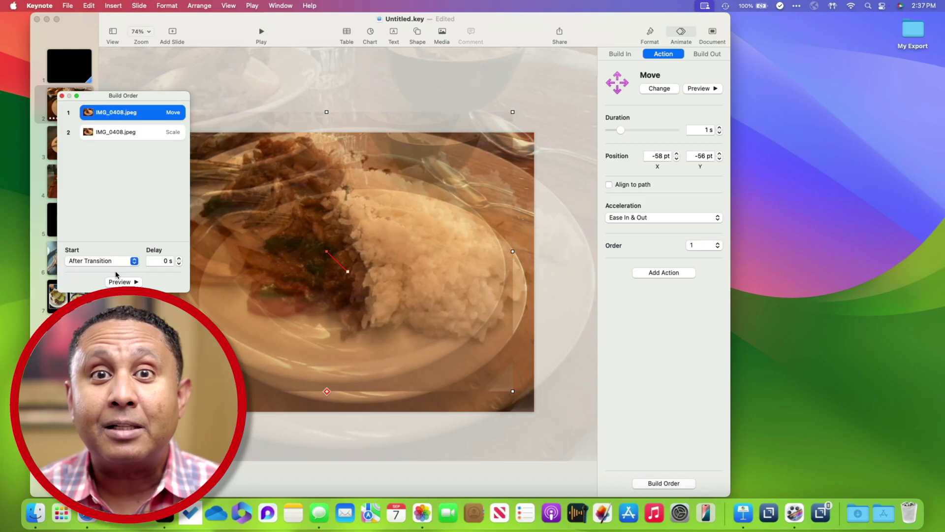
pyautogui.click(123, 132)
pyautogui.click(119, 262)
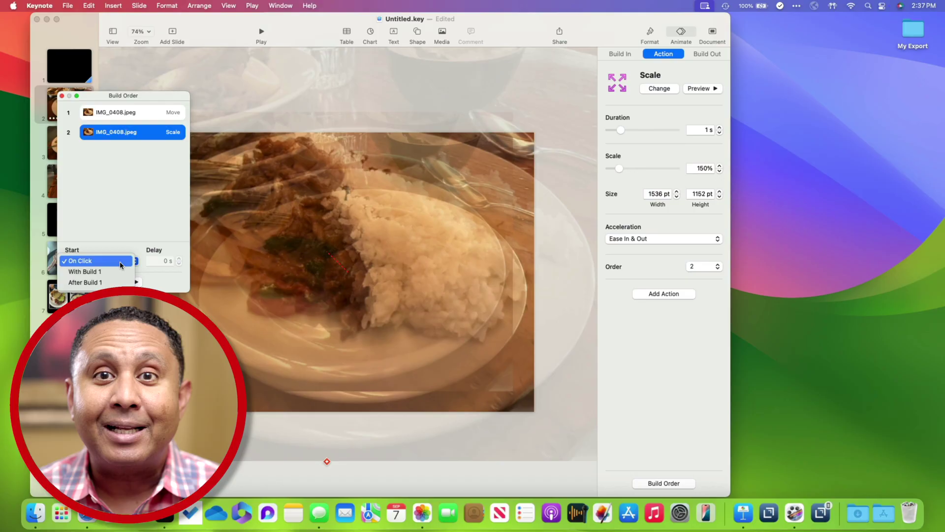
pyautogui.click(117, 272)
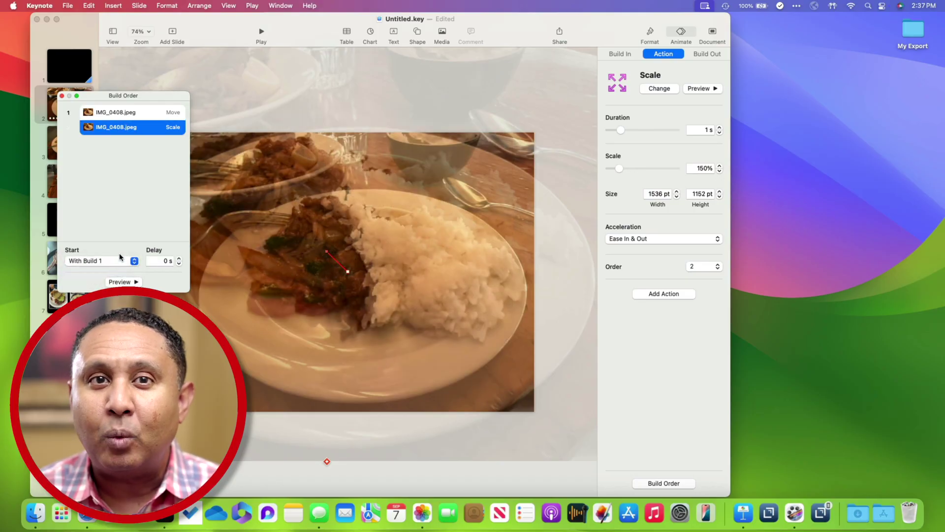
# Set the Move action's duration to 5 seconds and preview the slide's animations
pyautogui.click(128, 112)
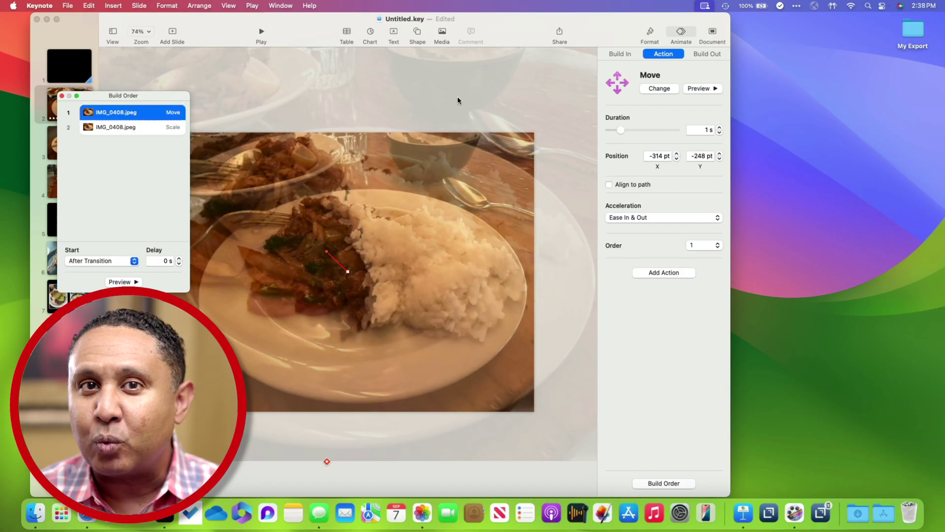
pyautogui.click(703, 130)
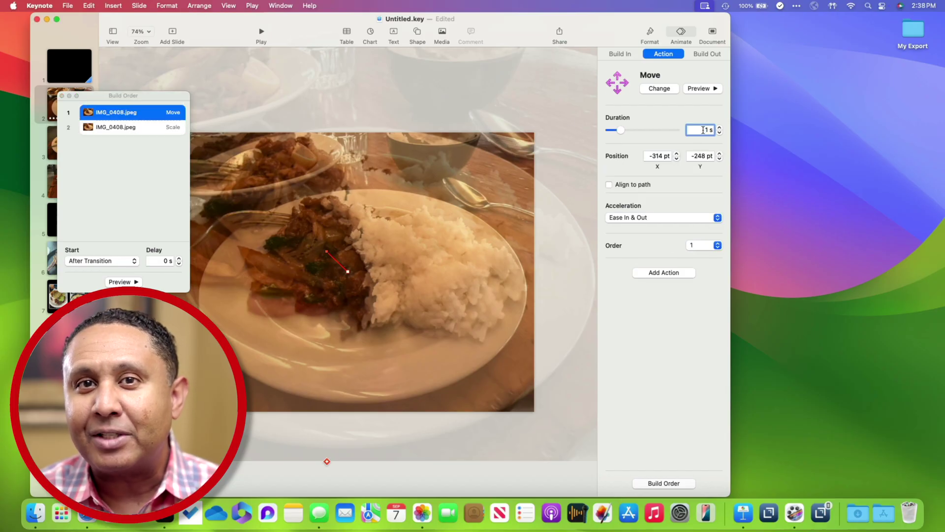
pyautogui.write('5')
pyautogui.press('Return')
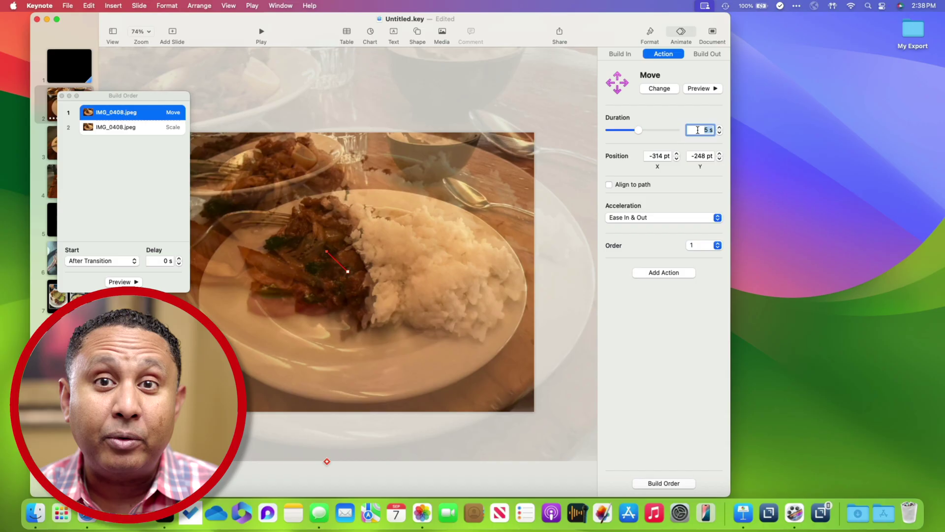
pyautogui.click(153, 127)
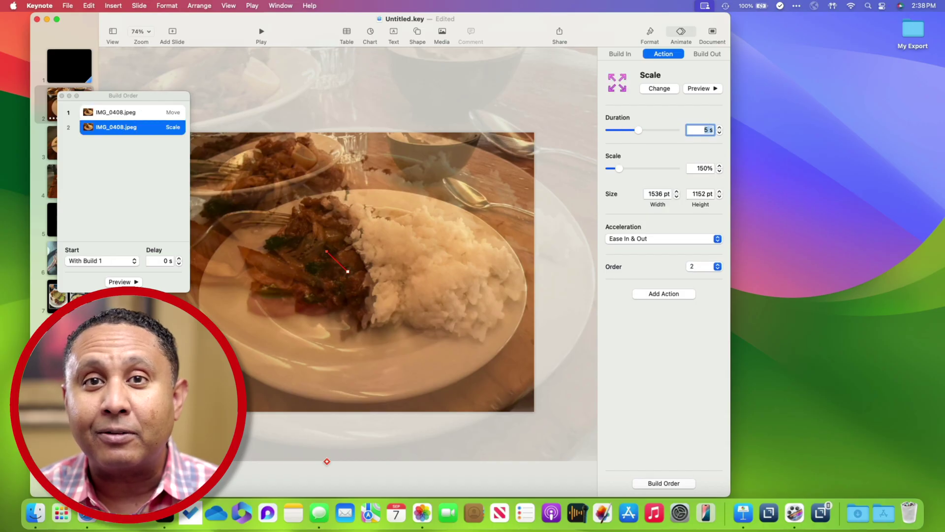
pyautogui.click(128, 283)
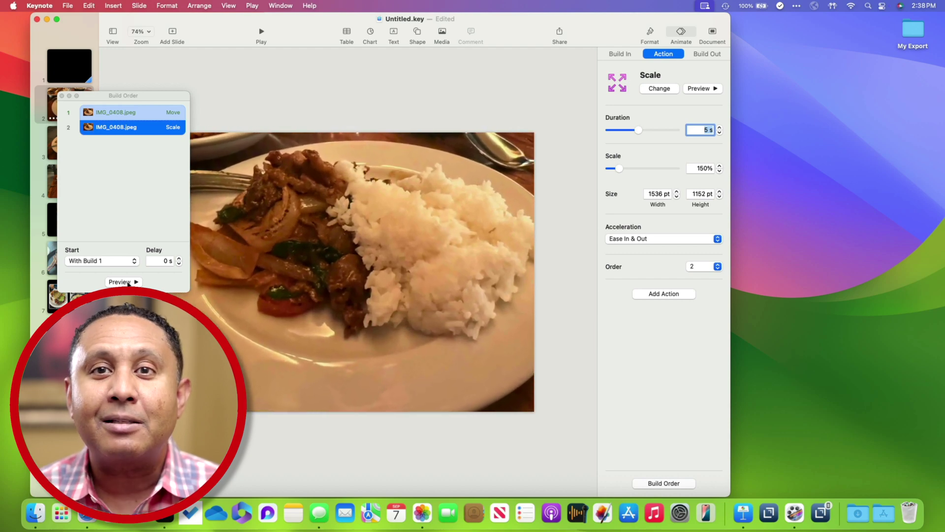
pyautogui.click(63, 299)
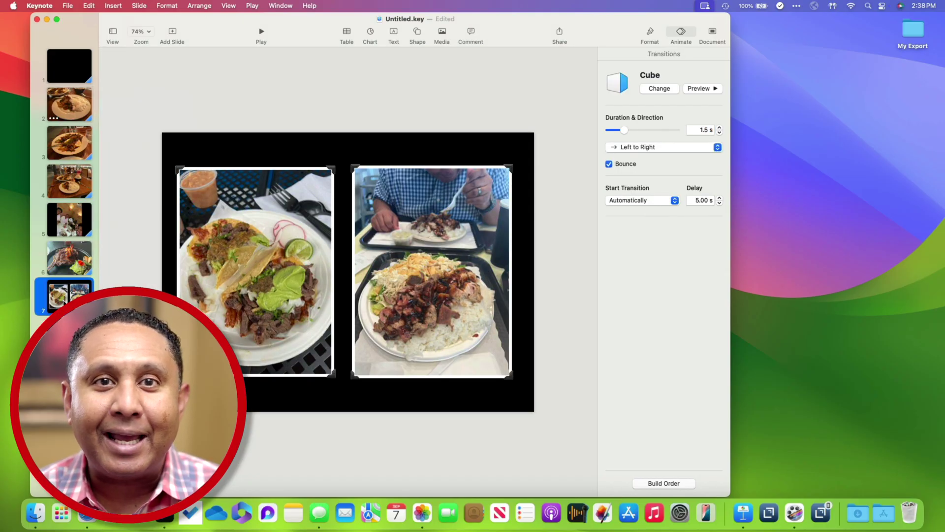
# Add Dissolve build-in effects to both the left and right photos on slide 7
pyautogui.click(211, 271)
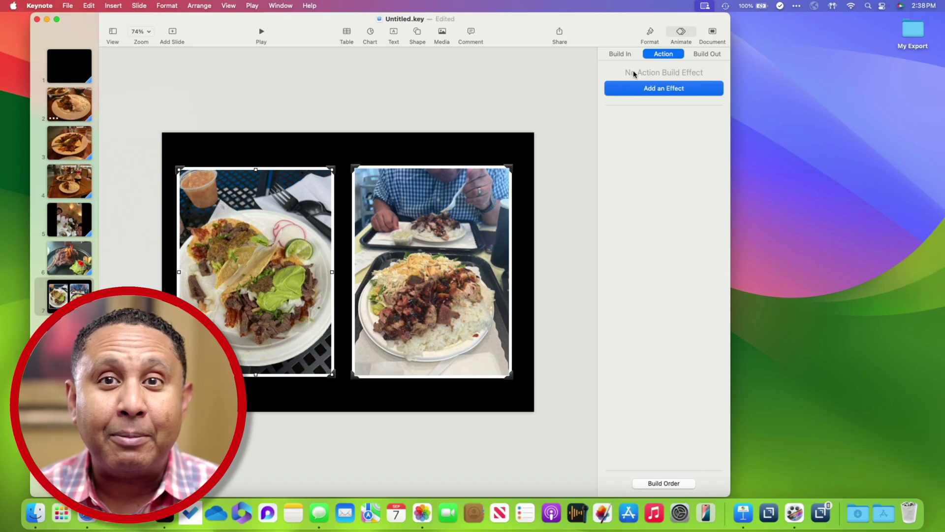
pyautogui.click(635, 55)
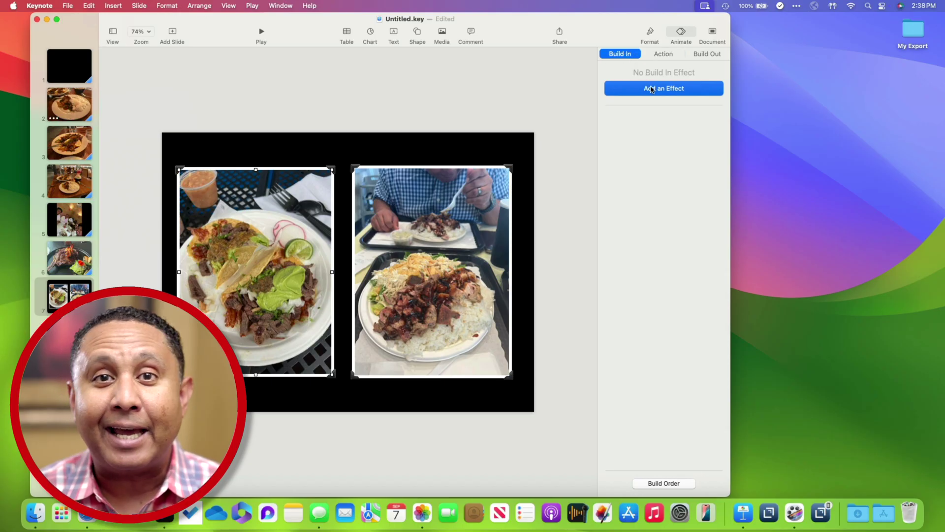
pyautogui.click(651, 89)
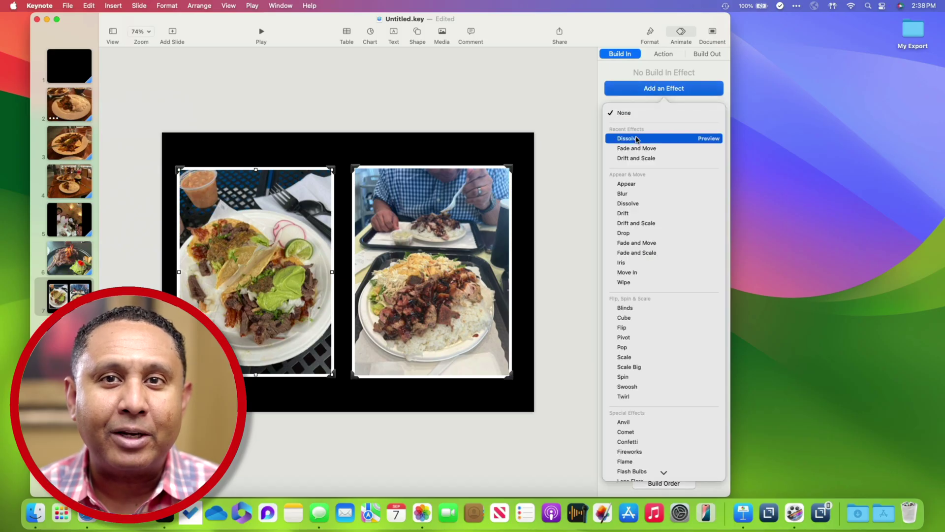
pyautogui.click(636, 139)
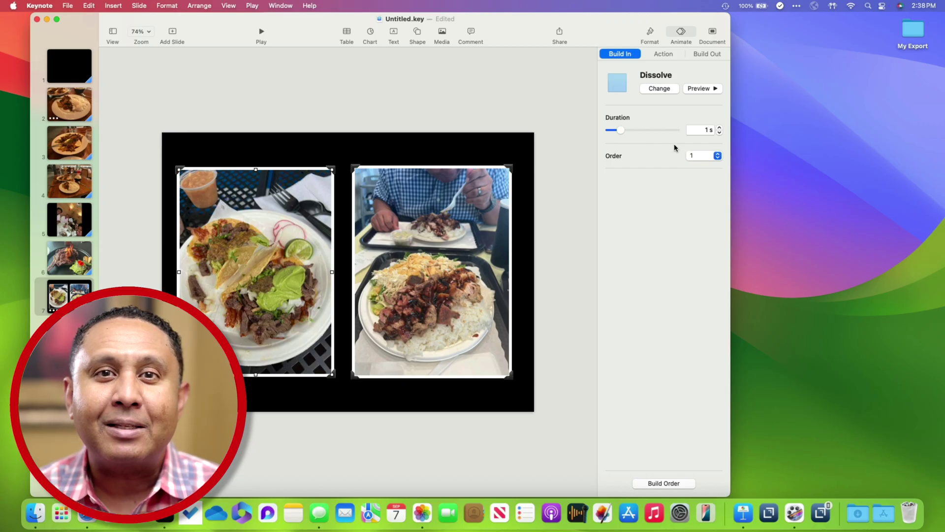
pyautogui.click(365, 246)
pyautogui.click(655, 88)
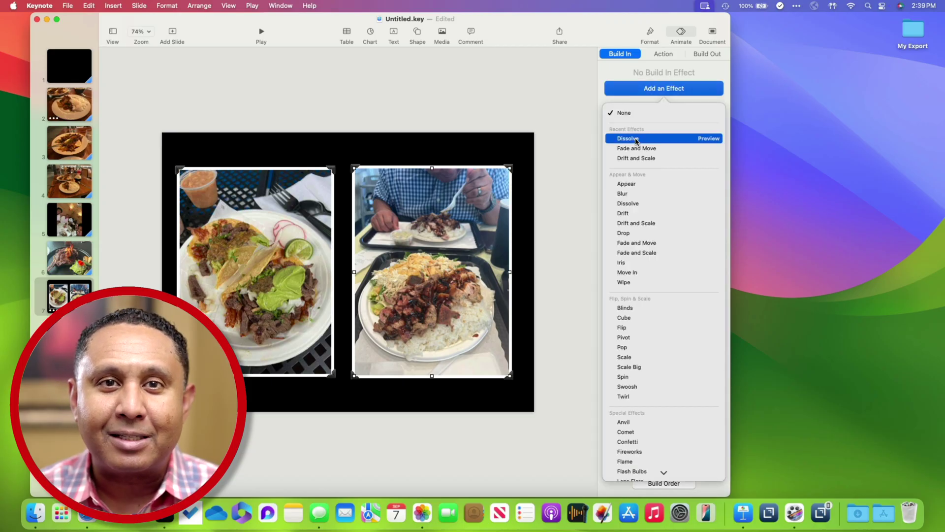
pyautogui.click(637, 138)
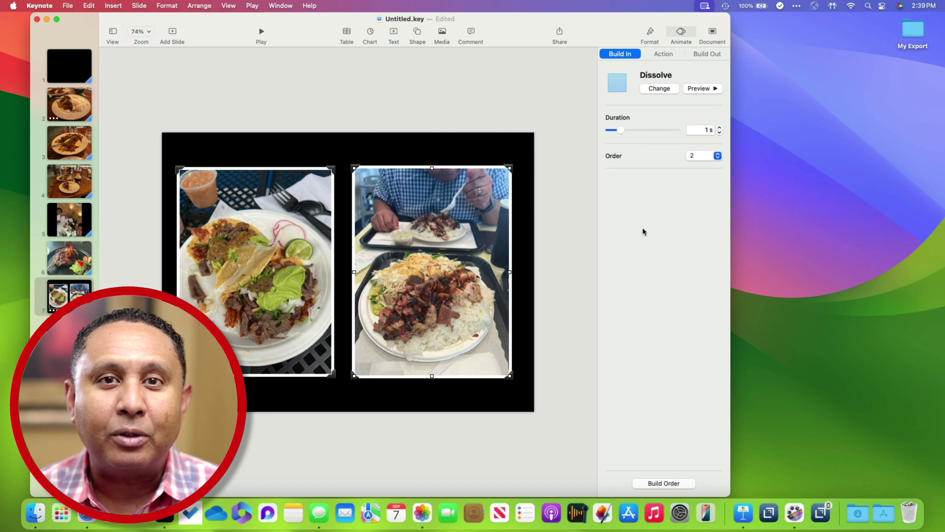
# In Build Order, start the left photo's dissolve after the slide transition
pyautogui.click(652, 484)
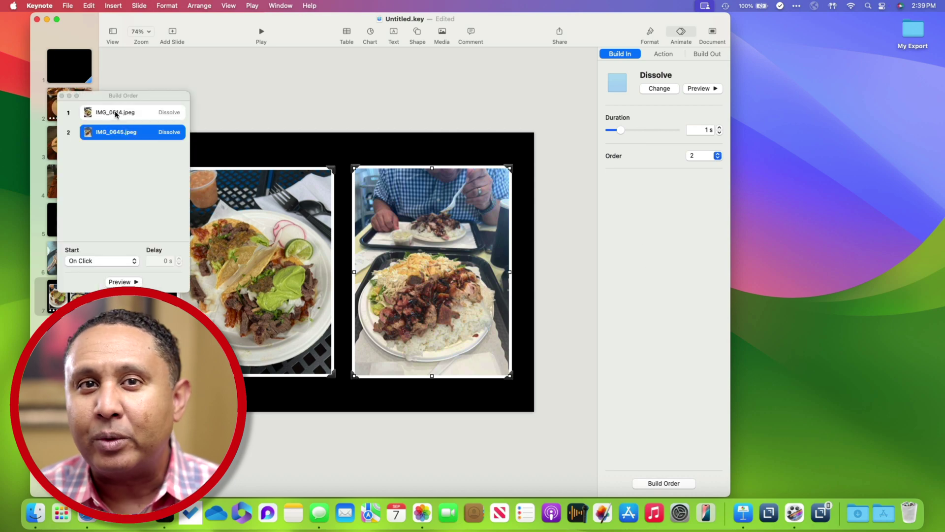
pyautogui.click(116, 115)
pyautogui.click(111, 259)
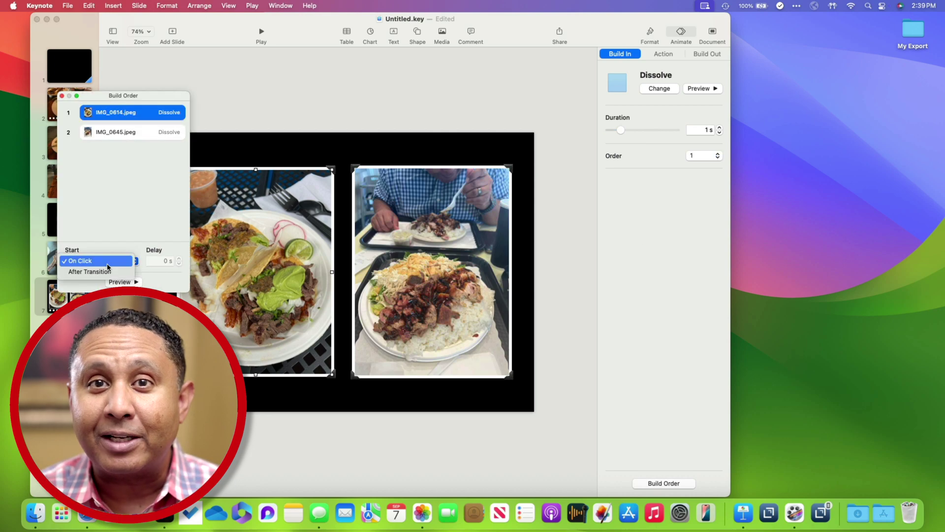
pyautogui.click(103, 271)
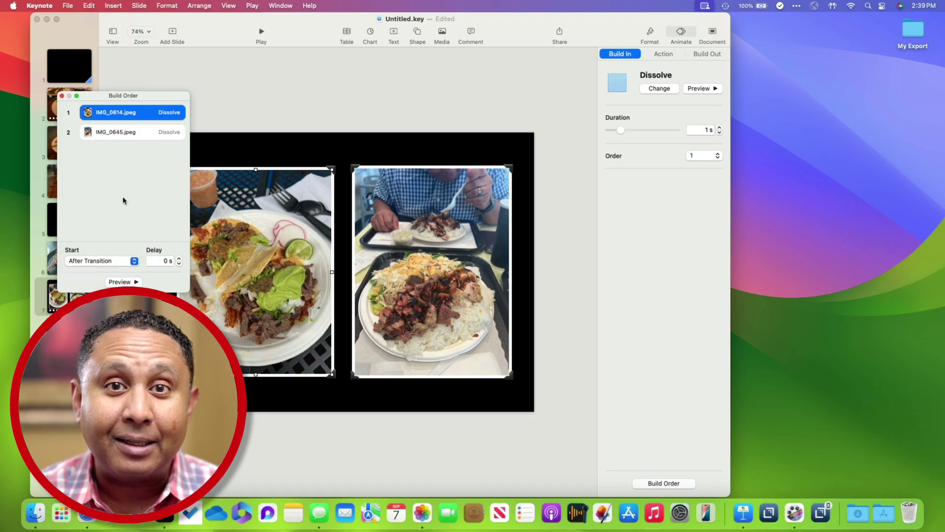
pyautogui.click(123, 132)
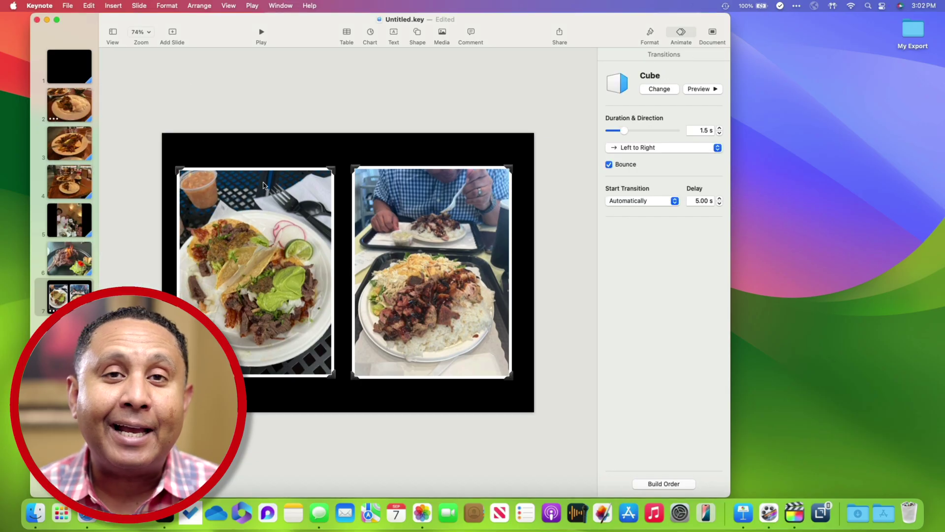
# Try a built-in below-photo title on the left photo, then turn it off again
pyautogui.click(264, 185)
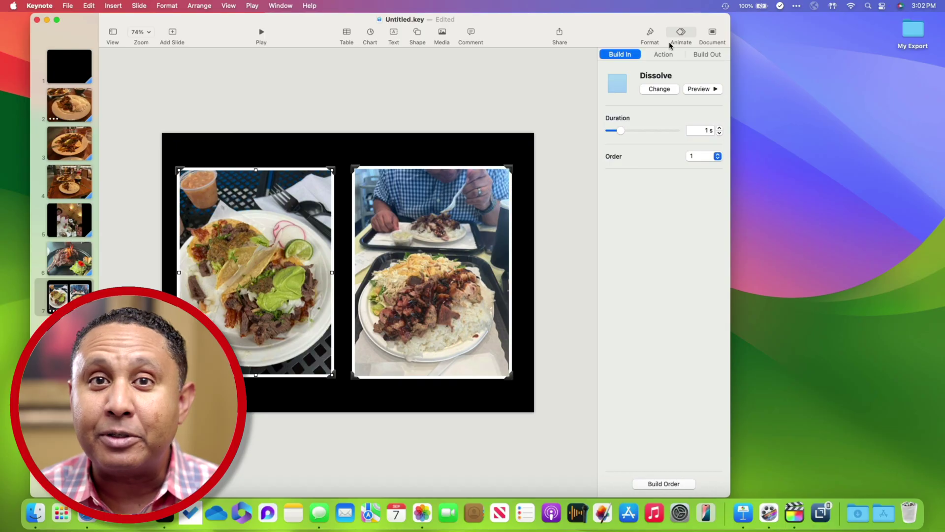
pyautogui.click(650, 32)
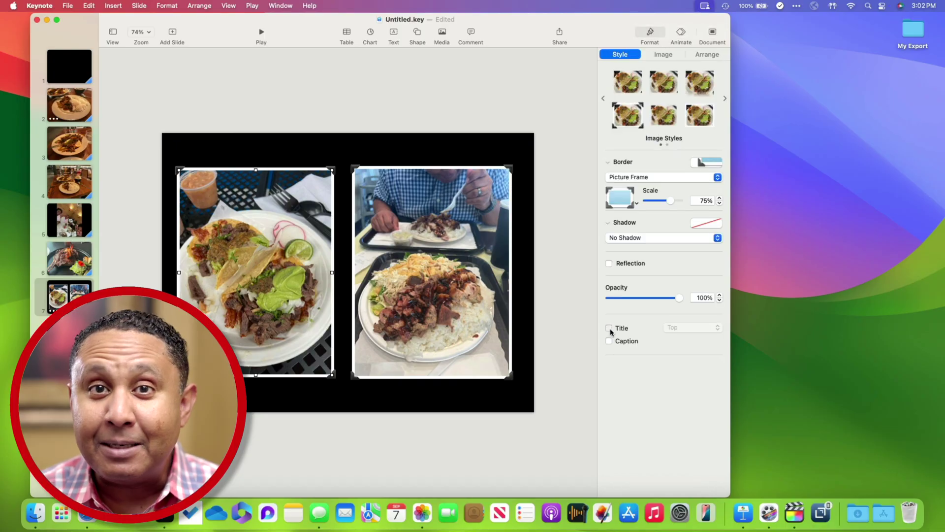
pyautogui.click(609, 328)
pyautogui.click(667, 328)
pyautogui.click(672, 340)
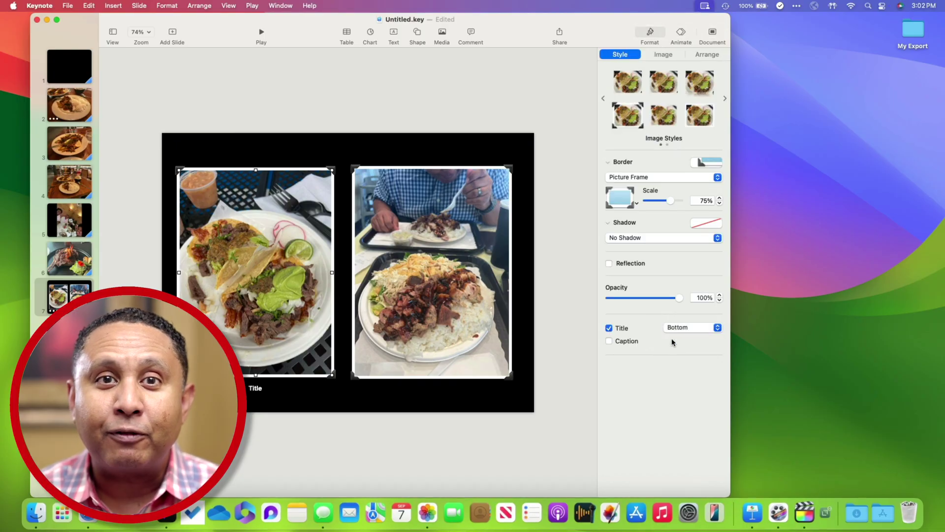
pyautogui.click(609, 327)
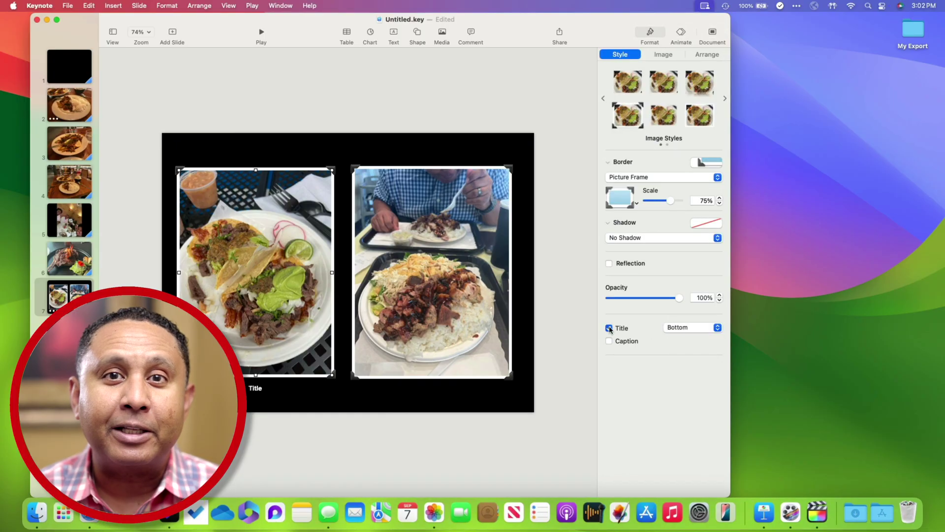
# Add a 'Mexican Food' caption under the left photo and a 'Hawaiian Barbecue' copy under the right
pyautogui.click(394, 33)
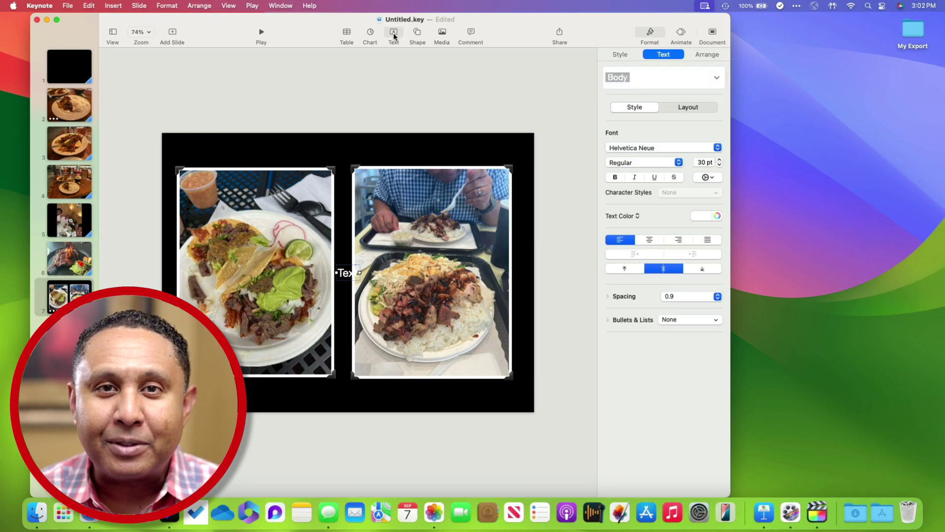
pyautogui.write('Mexican Food')
pyautogui.click(321, 391)
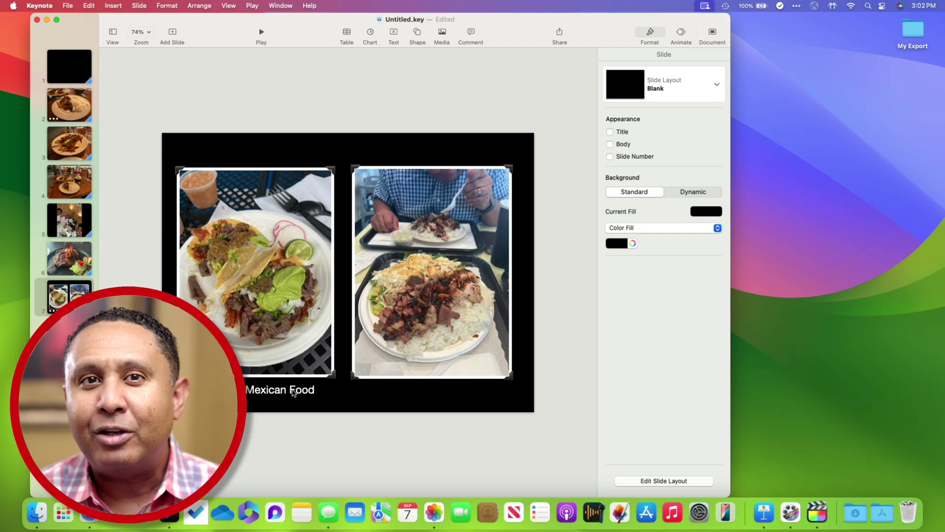
pyautogui.moveTo(294, 392); pyautogui.dragTo(270, 391)
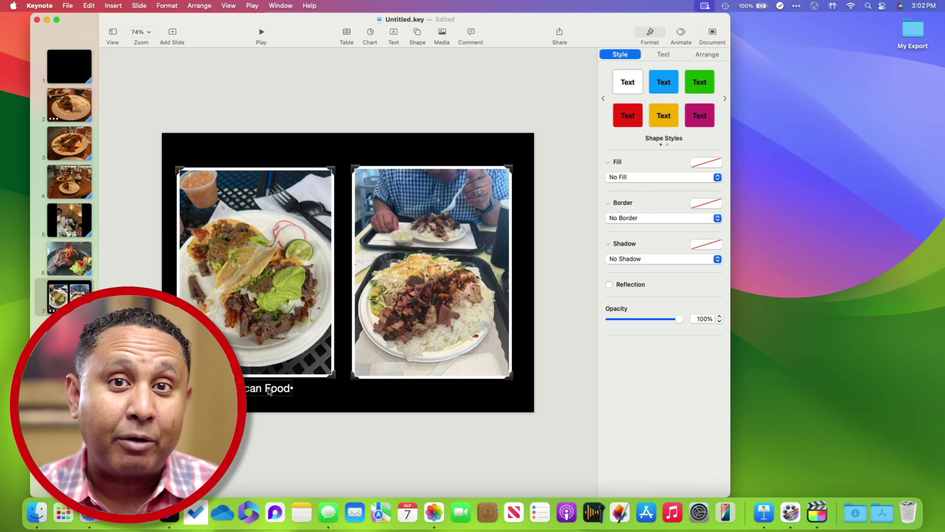
pyautogui.moveTo(269, 392); pyautogui.dragTo(442, 388)
pyautogui.doubleClick(443, 387)
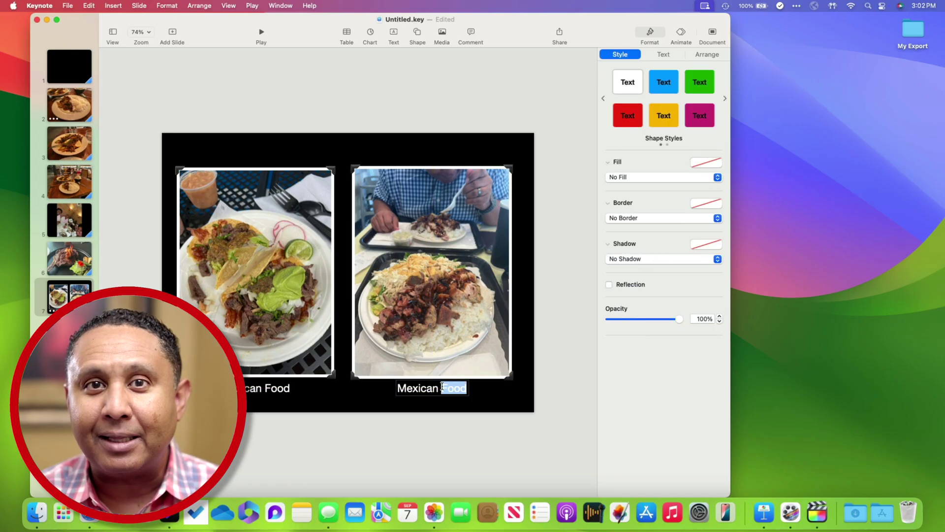
pyautogui.tripleClick(442, 387)
pyautogui.write('Haw')
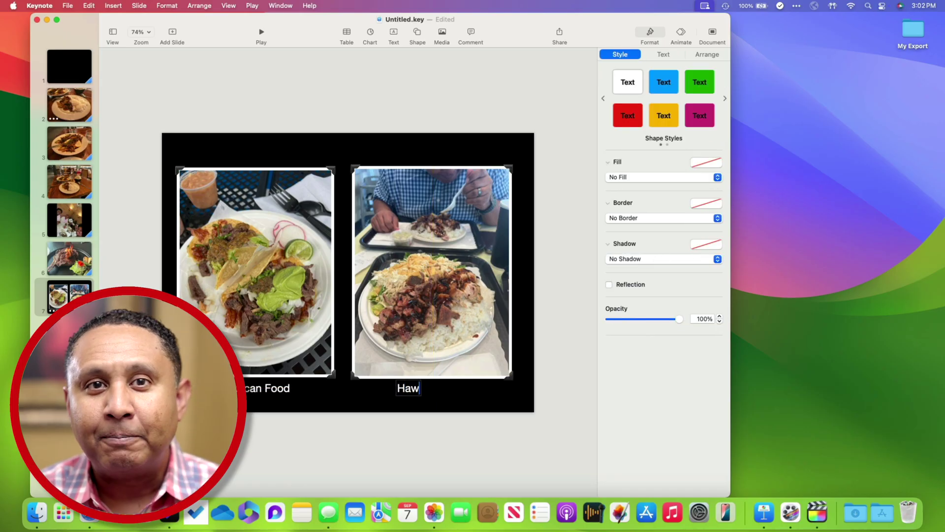
pyautogui.write('aiian B')
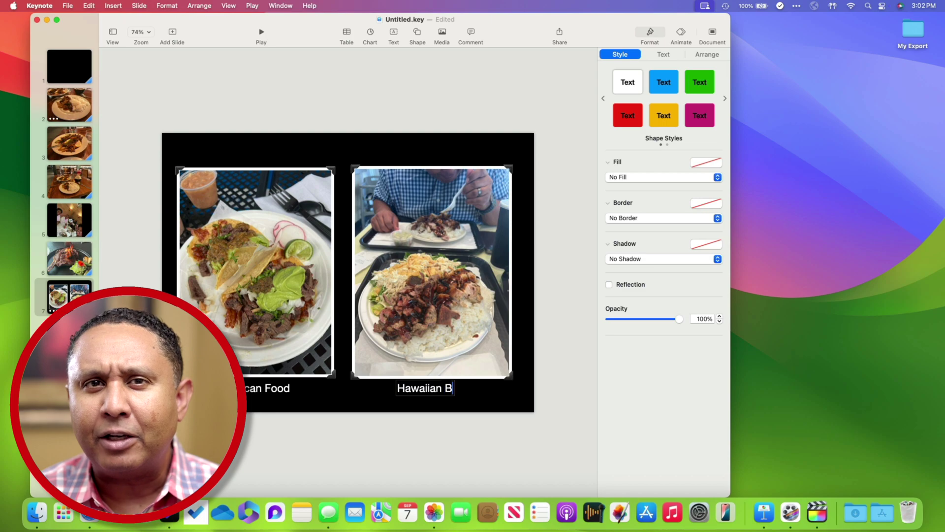
pyautogui.write('arbecue')
pyautogui.press('Escape')
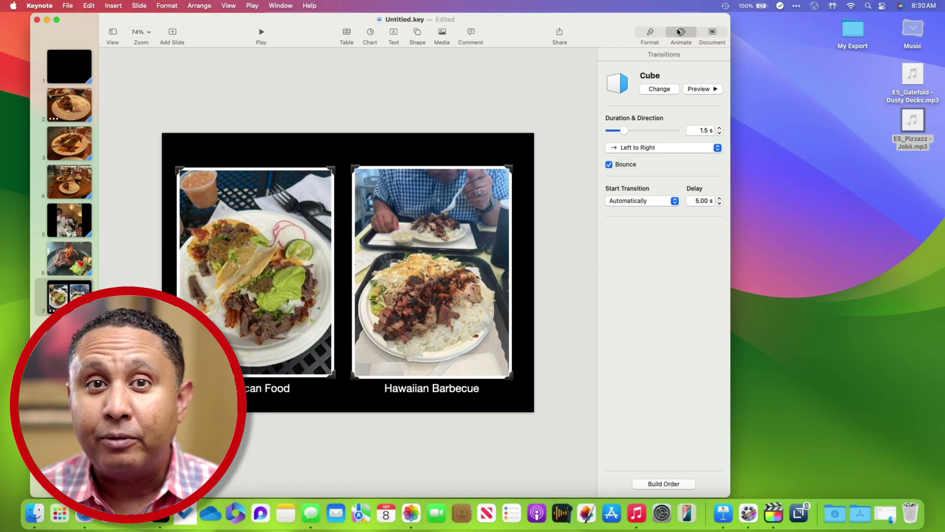
# Add Gatefold, Pizzazz and Back In The Day (Remix) to the soundtrack, placing Gatefold after Pizzazz
pyautogui.click(712, 33)
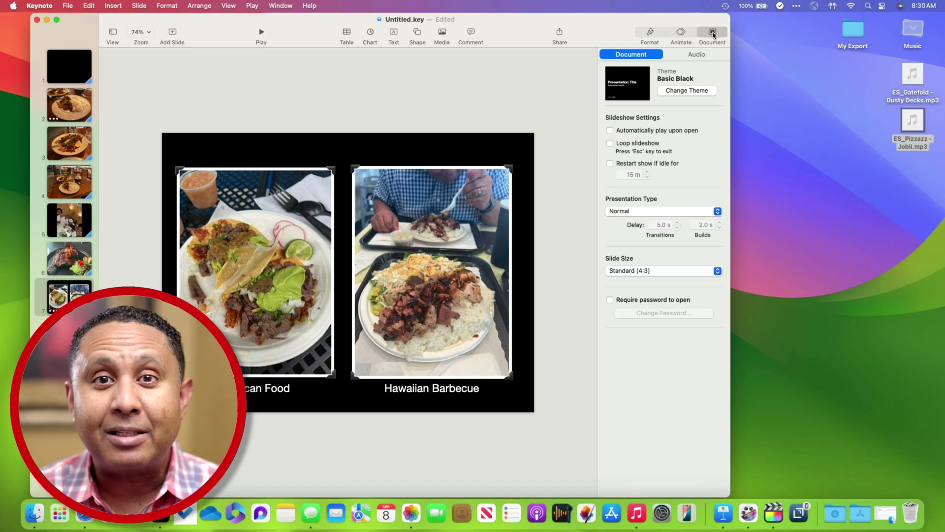
pyautogui.click(706, 56)
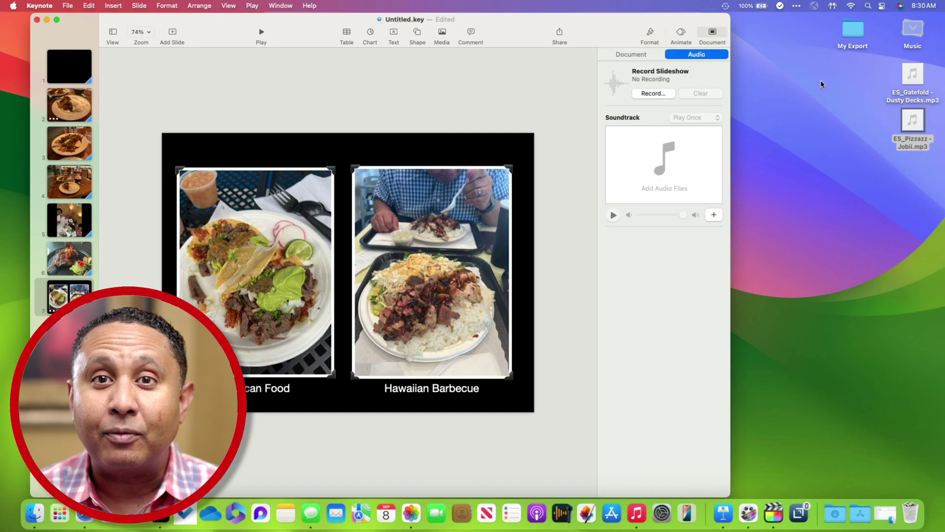
pyautogui.moveTo(900, 84); pyautogui.dragTo(649, 154)
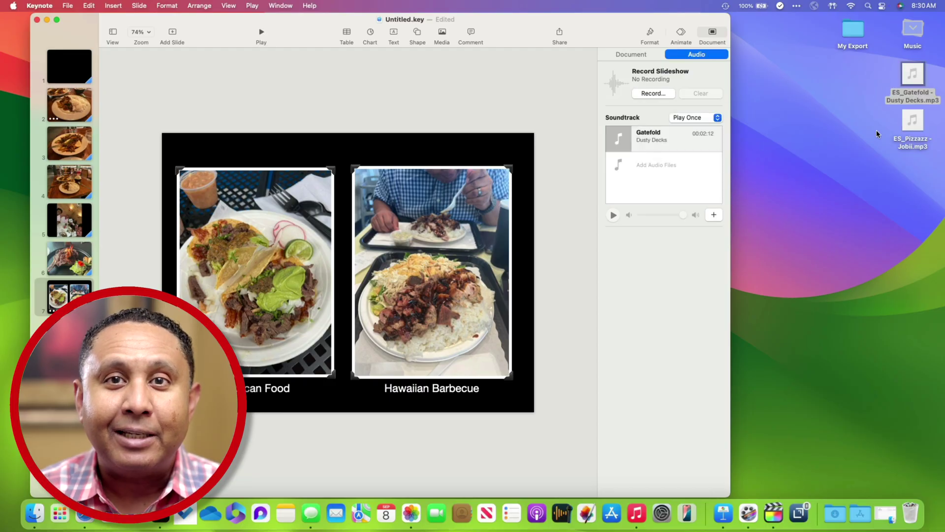
pyautogui.moveTo(909, 129); pyautogui.dragTo(660, 178)
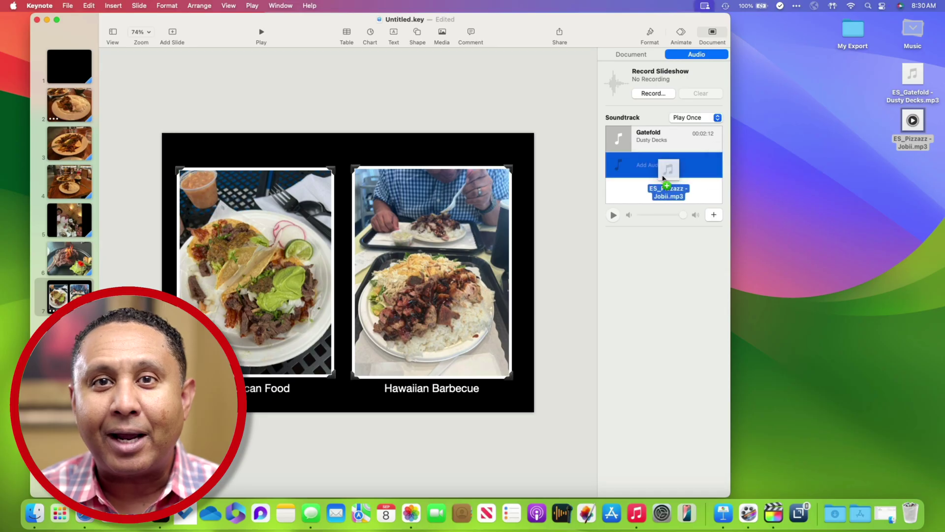
pyautogui.moveTo(649, 138); pyautogui.dragTo(646, 182)
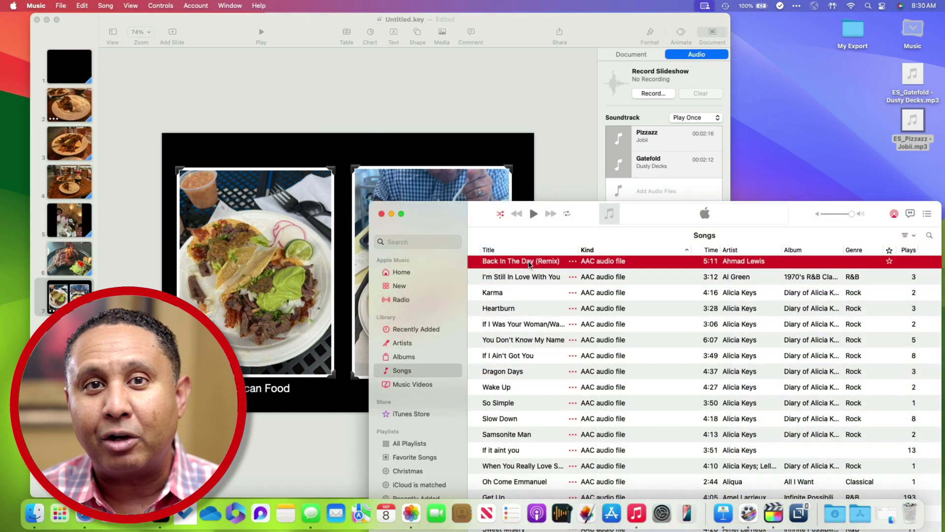
pyautogui.moveTo(530, 265); pyautogui.dragTo(640, 192)
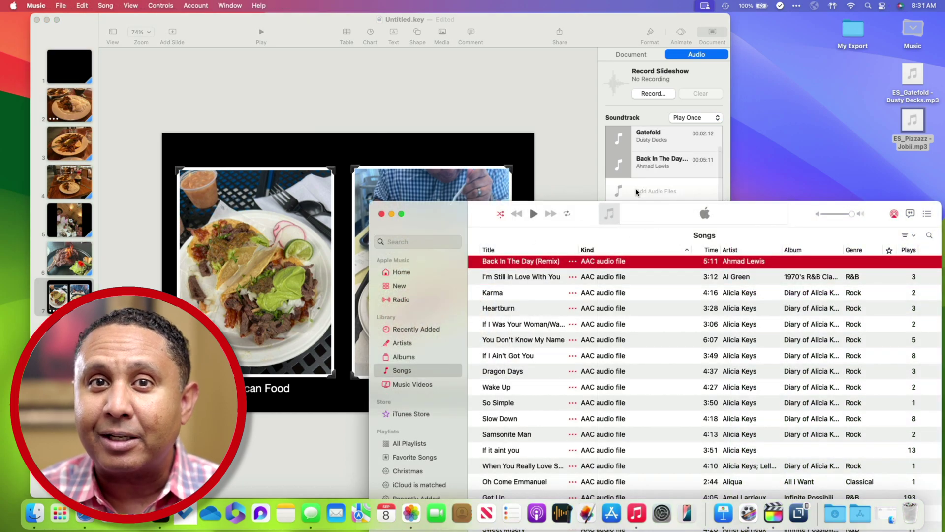
# Browse the audio library without choosing anything, then switch the soundtrack from Play Once to Loop
pyautogui.click(714, 215)
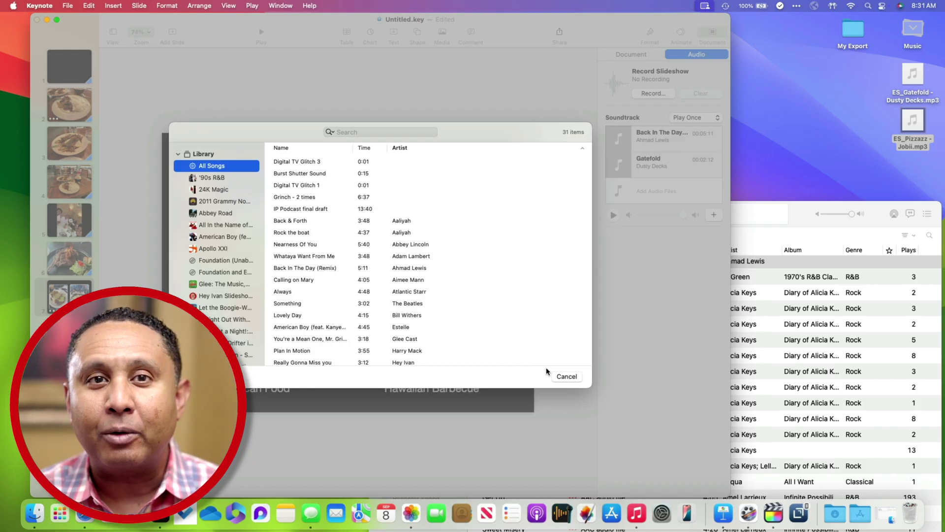
pyautogui.click(558, 377)
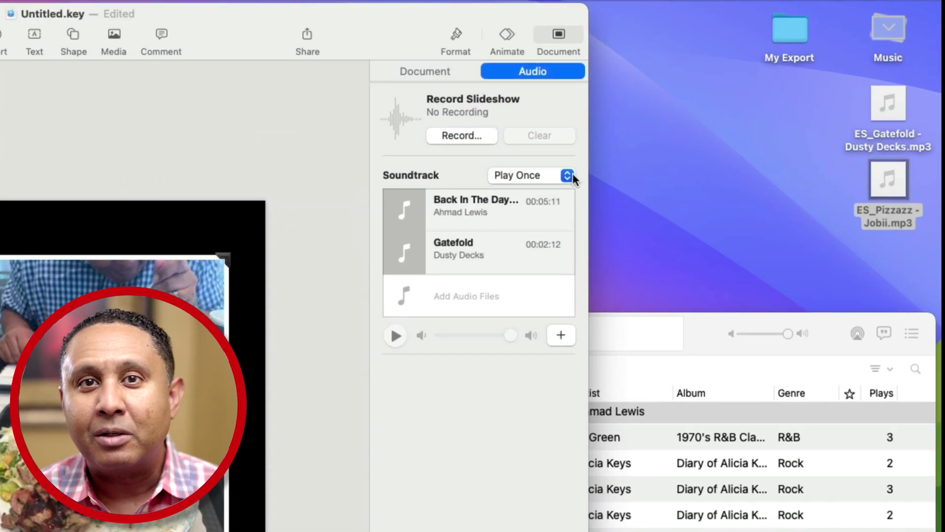
pyautogui.click(568, 176)
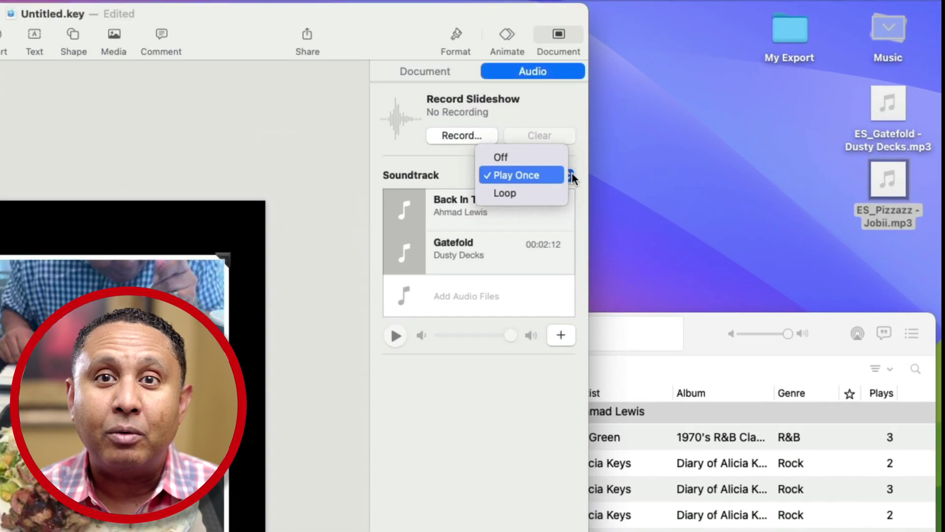
pyautogui.click(549, 194)
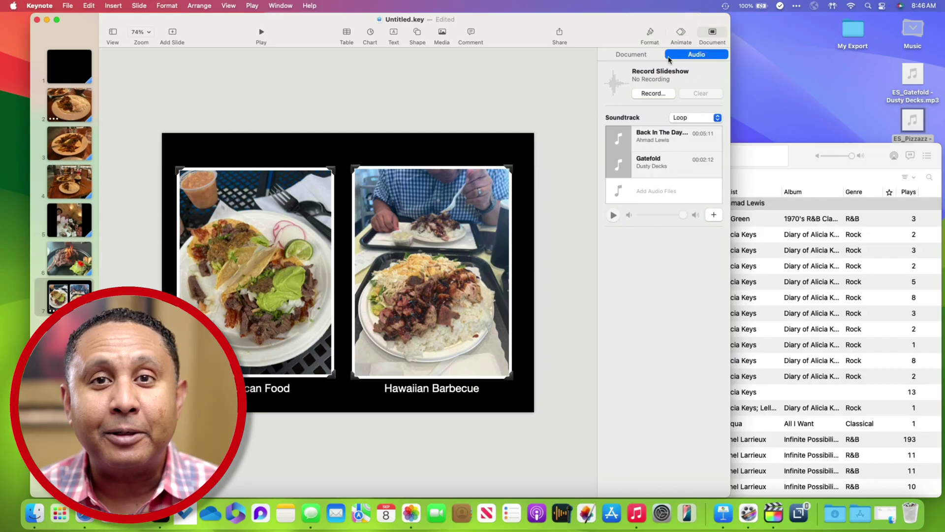
# Make the presentation Self-Playing with a 1-second builds delay
pyautogui.click(645, 56)
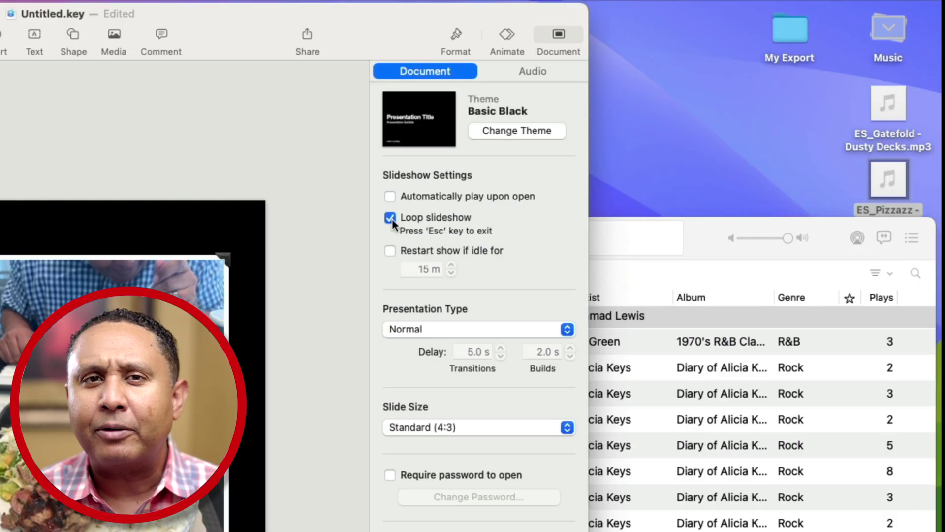
pyautogui.click(396, 329)
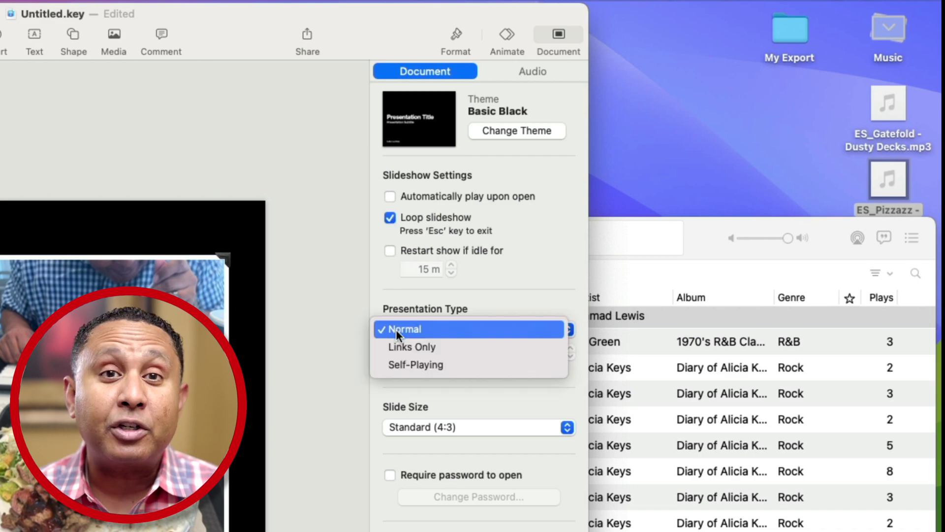
pyautogui.click(393, 366)
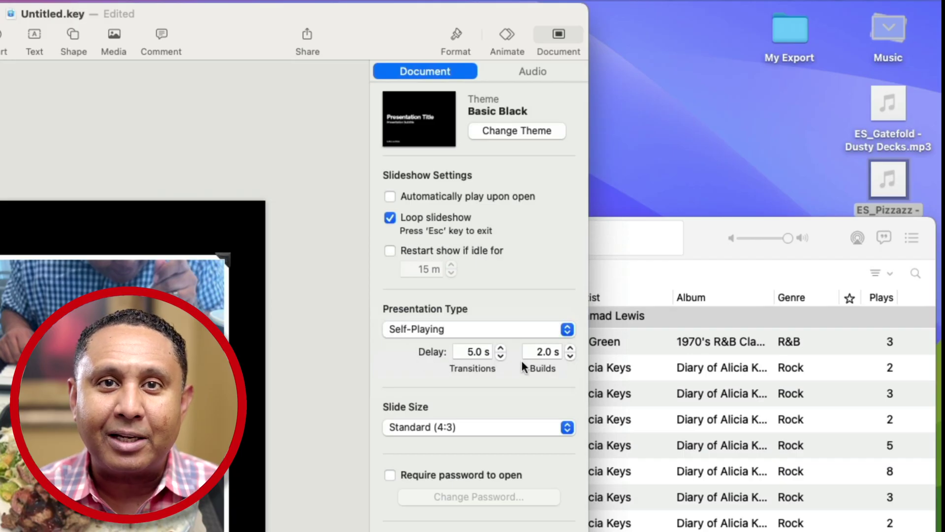
pyautogui.press('BackSpace')
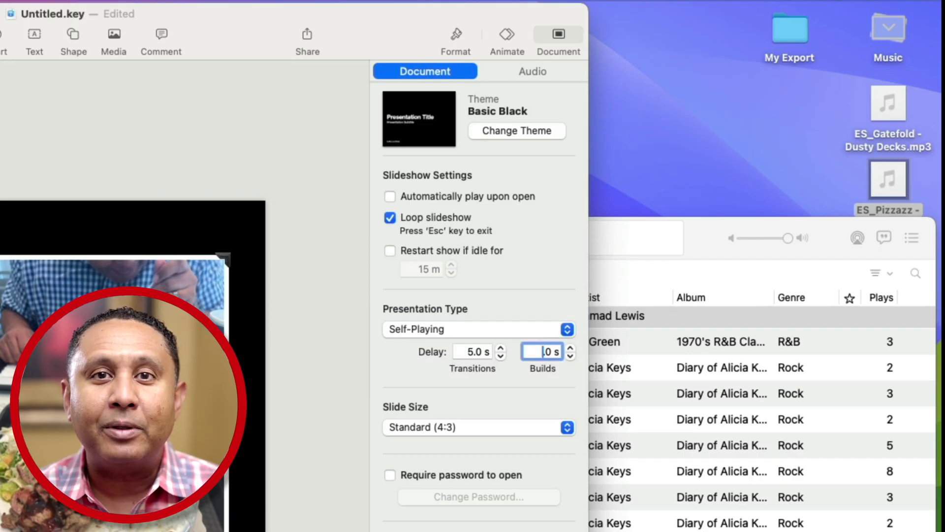
pyautogui.write('1')
pyautogui.press('Return')
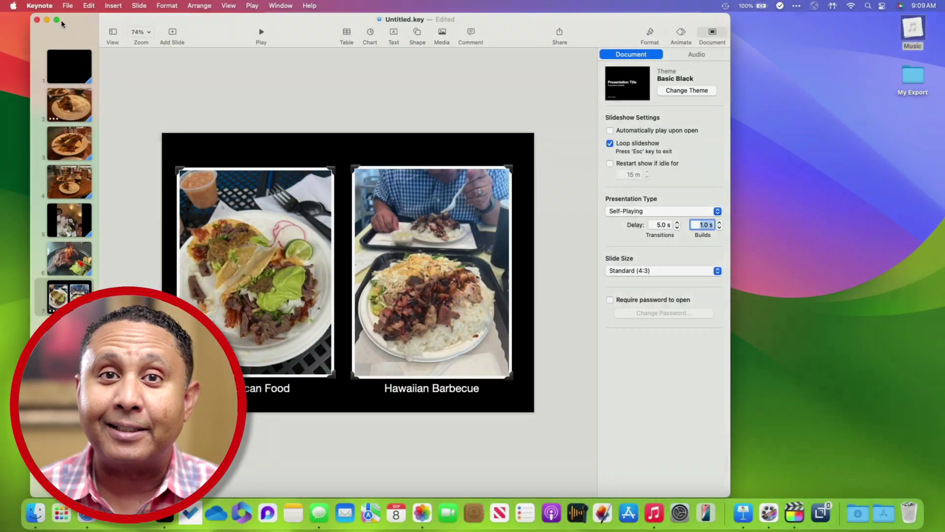
# Start a movie export and, after trying custom 3840×2160, set the resolution to 1080p
pyautogui.click(67, 5)
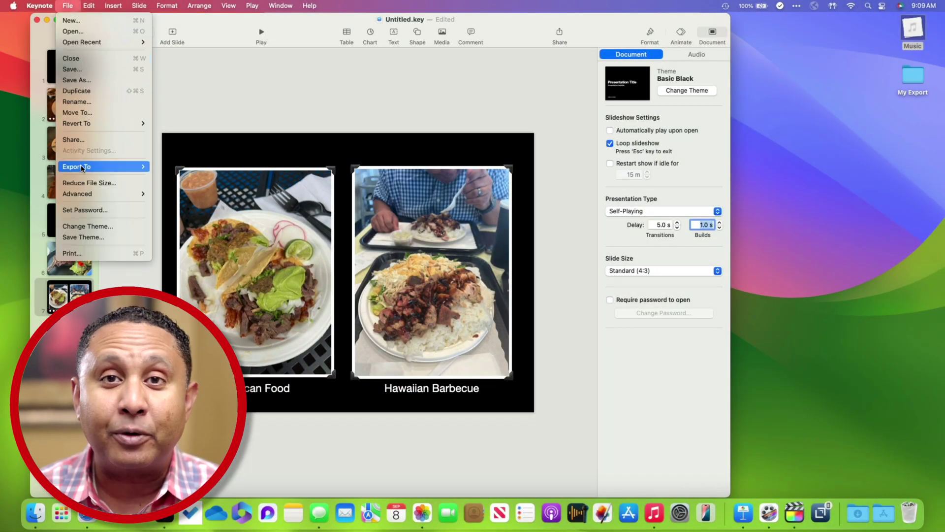
pyautogui.moveTo(76, 166)
pyautogui.click(168, 188)
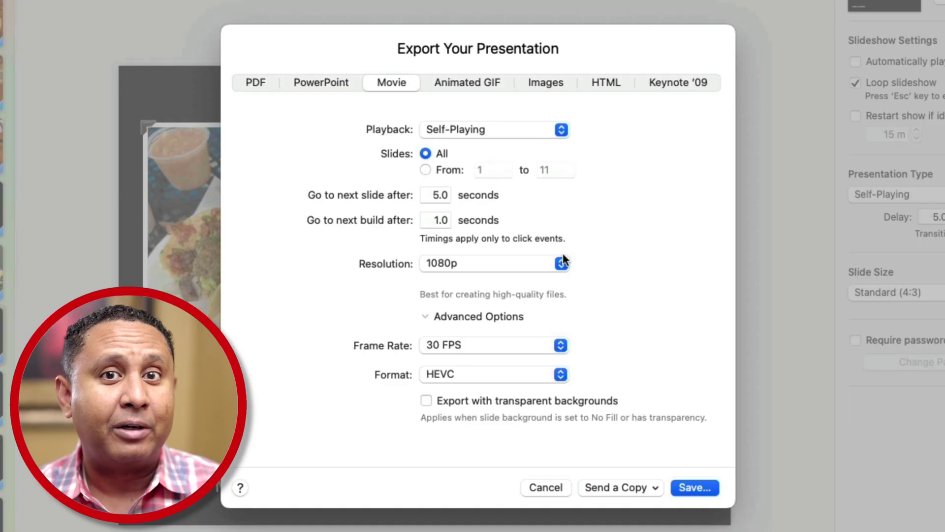
pyautogui.click(561, 264)
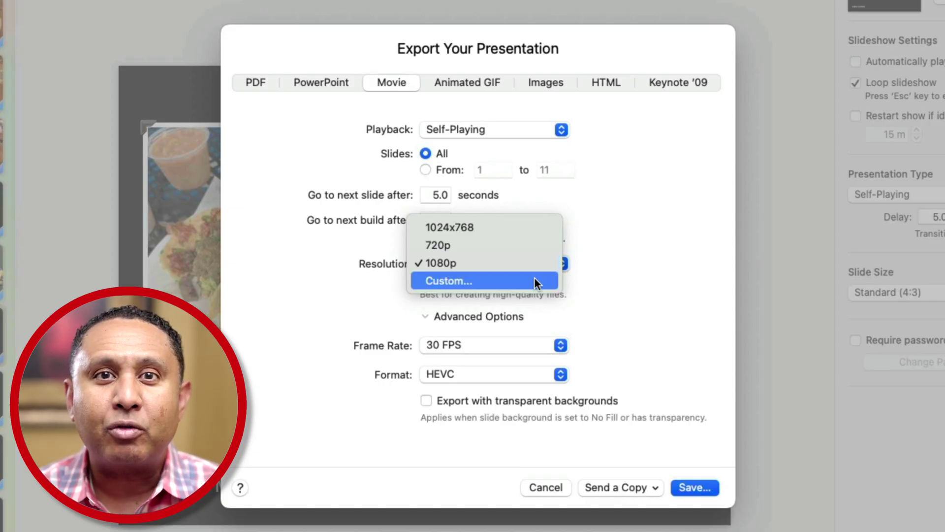
pyautogui.click(535, 280)
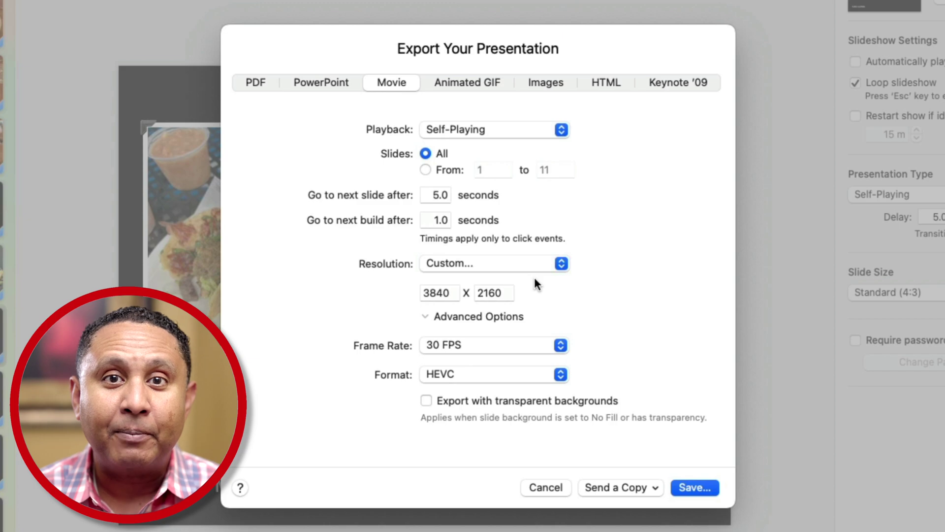
pyautogui.click(559, 264)
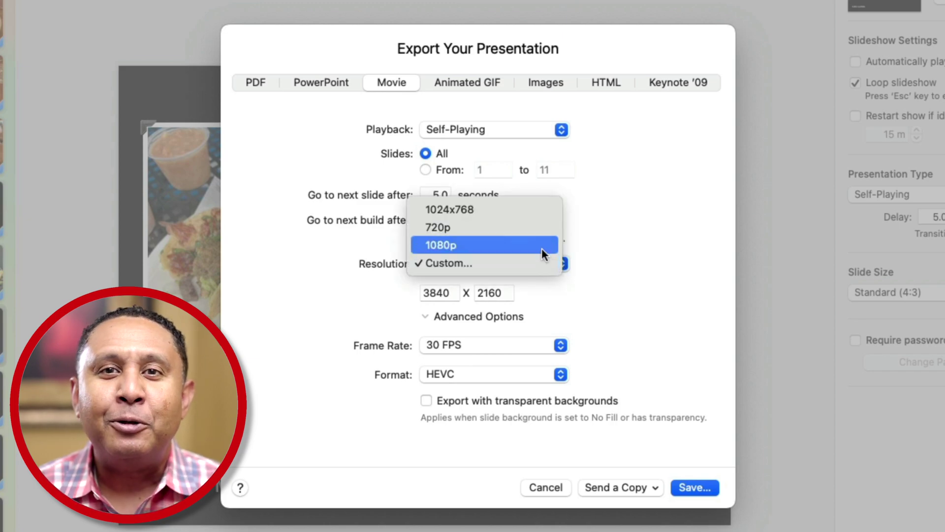
pyautogui.click(542, 248)
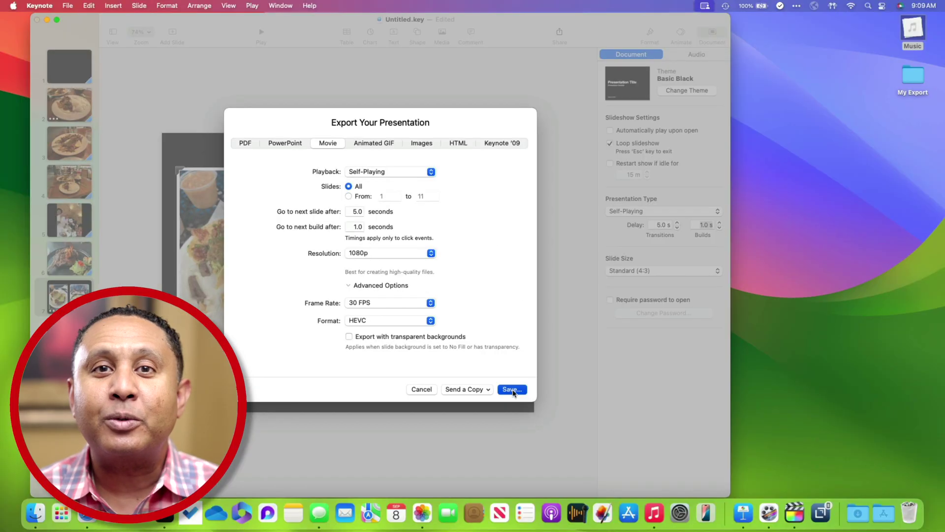
# Export the movie to the Desktop under the name 'My Slideshow'
pyautogui.click(514, 393)
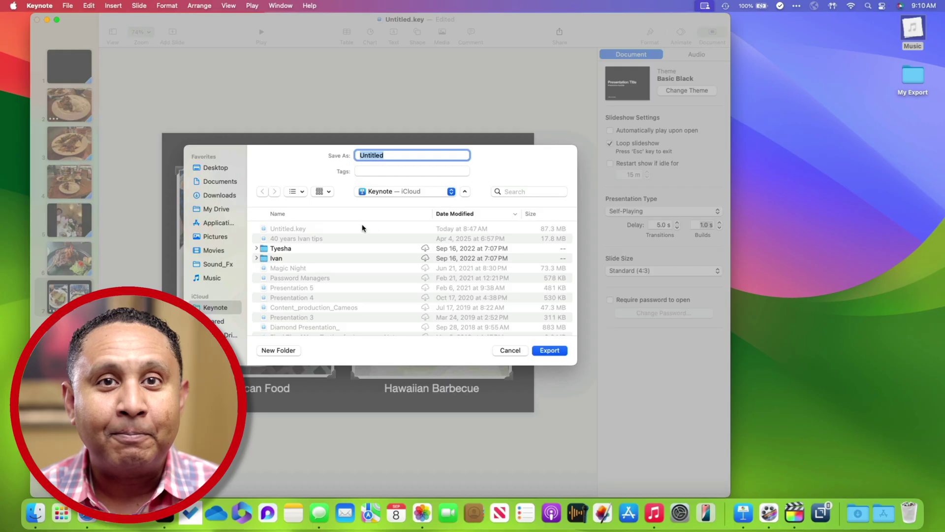
pyautogui.click(213, 167)
pyautogui.write('My Slideshow')
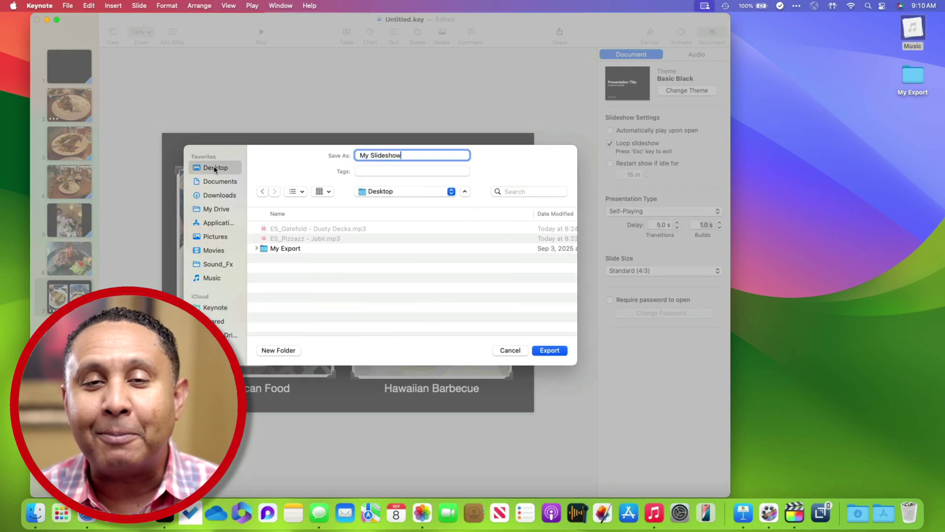
pyautogui.click(544, 351)
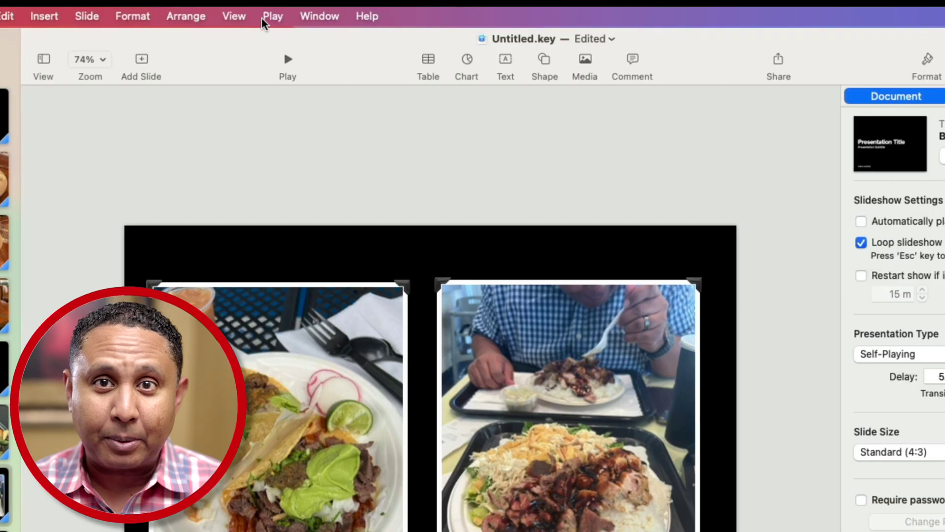
# Open the Play menu to reach Rehearse Slideshow and the other playback options
pyautogui.click(266, 14)
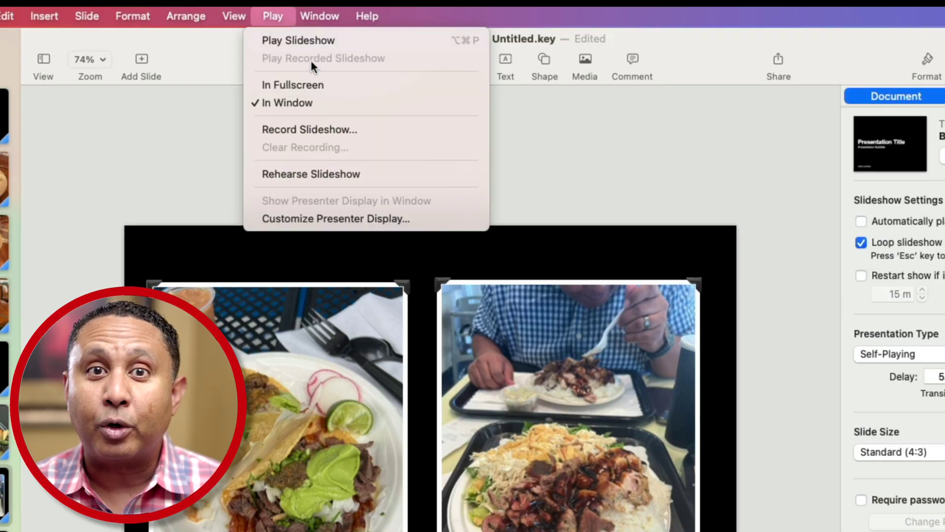